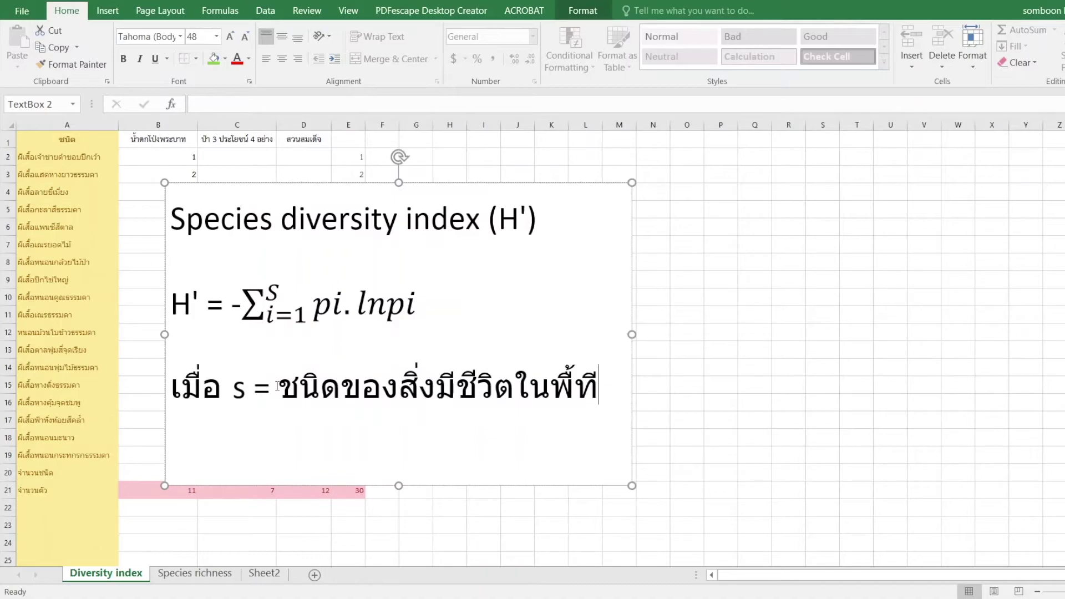
Step: Complete the s definition as "ชนิดของสิ่งมีชีวิตในพื้นที่" on its own line below "เมื่อ" and make the text box taller
{"action": "type", "text": "นที"}
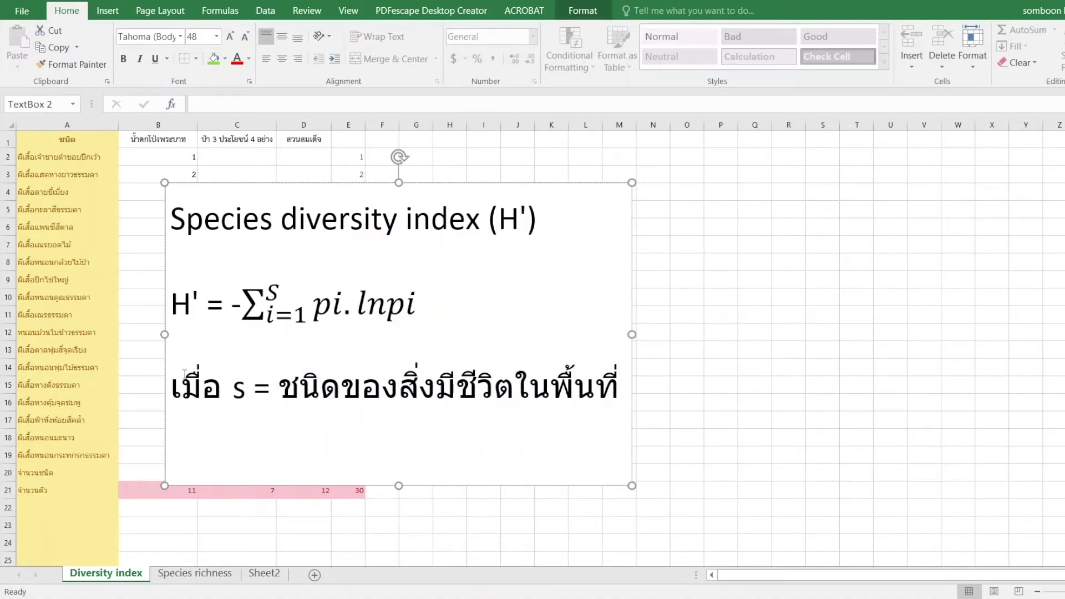
{"action": "key", "text": "Return"}
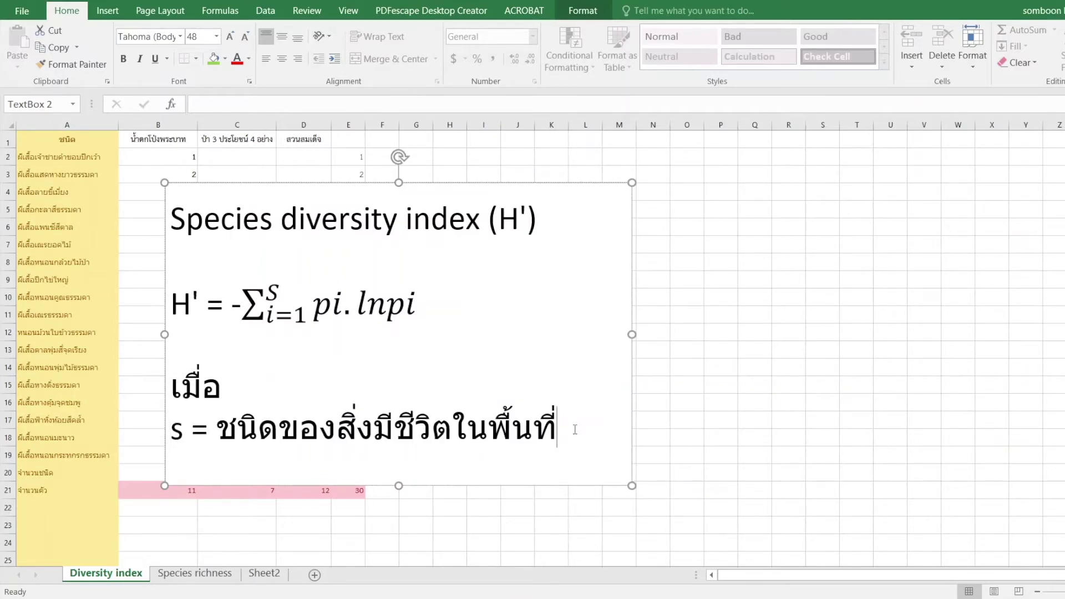
{"action": "left_click_drag", "start_coordinate": [398, 485], "coordinate": [398, 531]}
Step: Add the line "p = สัดส่วนของสิ่งมีชีวิตชนิดที่ i" below the s definition in the text box
{"action": "left_click", "coordinate": [207, 466]}
{"action": "type", "text": "p ="}
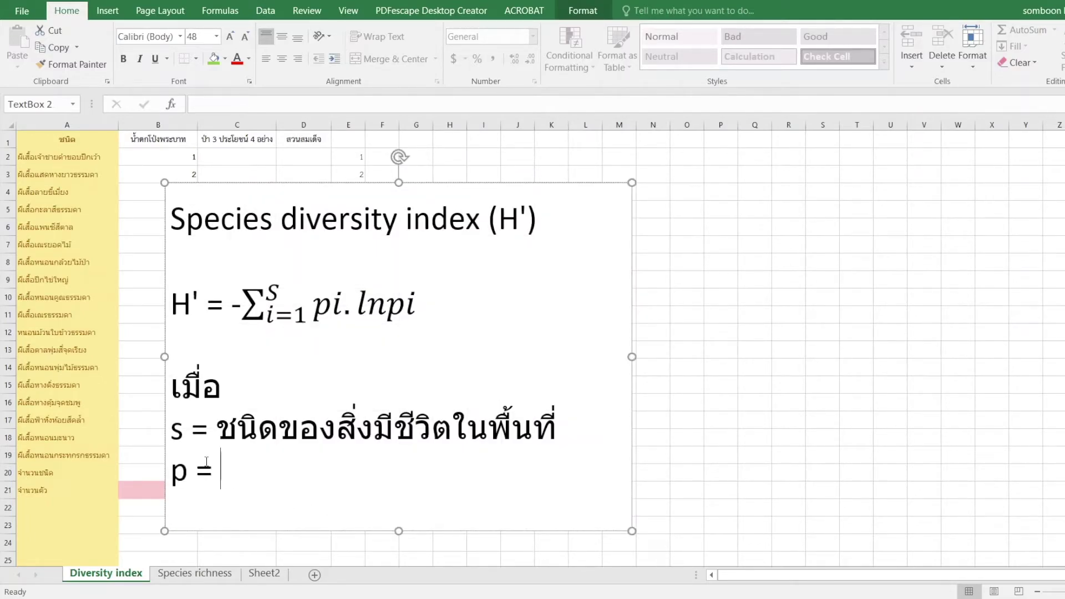
{"action": "type", "text": "ly"}
{"action": "key", "text": "BackSpace"}
{"action": "key", "text": "BackSpace"}
{"action": "key", "text": "grave"}
{"action": "type", "text": "สัดส่วน"}
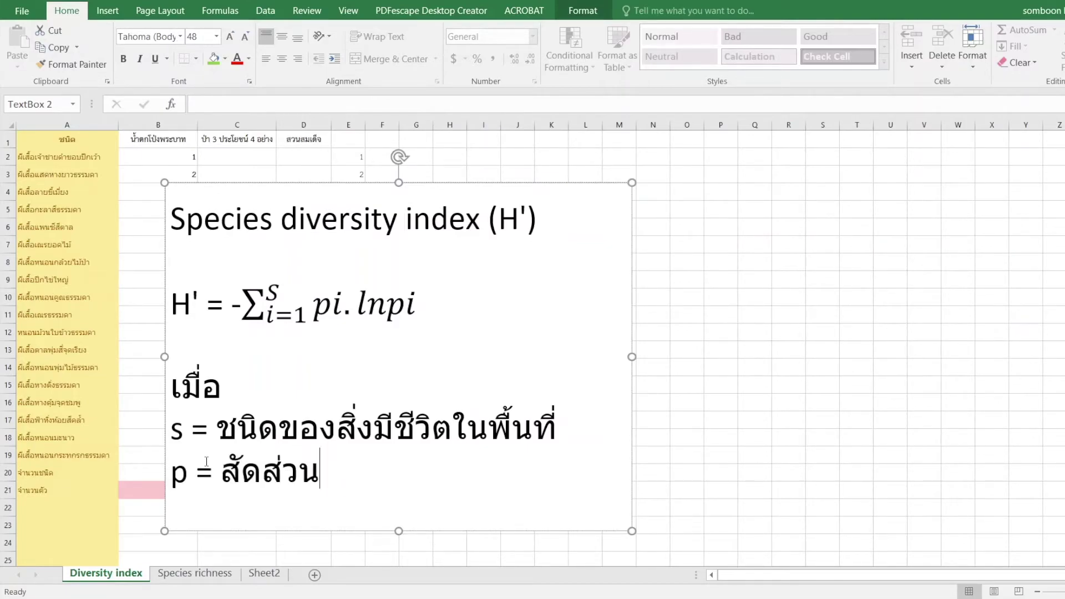
{"action": "type", "text": "ของสิ่งมีชีวิต"}
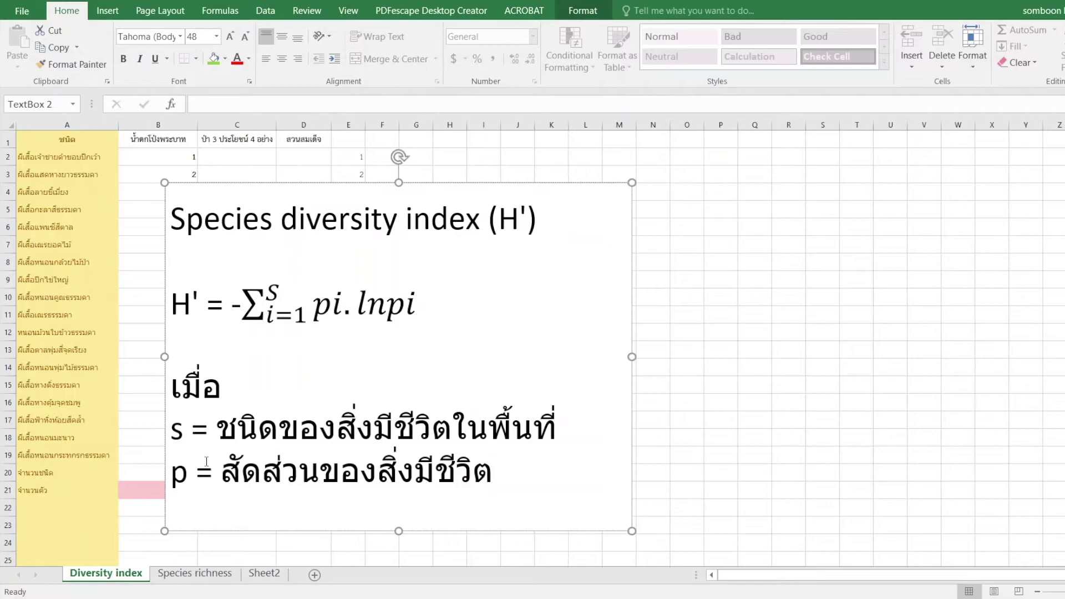
{"action": "type", "text": "ชนิดที่ ร"}
{"action": "key", "text": "BackSpace"}
{"action": "key", "text": "grave"}
{"action": "type", "text": "i"}
Step: Continue the p definition with "ต่อจำนวนสิ่งมีชีวิตที่พบในพื้นที่" on a new line
{"action": "key", "text": "Return"}
{"action": "type", "text": "9jv"}
{"action": "key", "text": "BackSpace"}
{"action": "key", "text": "BackSpace"}
{"action": "key", "text": "BackSpace"}
{"action": "key", "text": "grave"}
{"action": "type", "text": "ต่อจำนวนสิ่ง"}
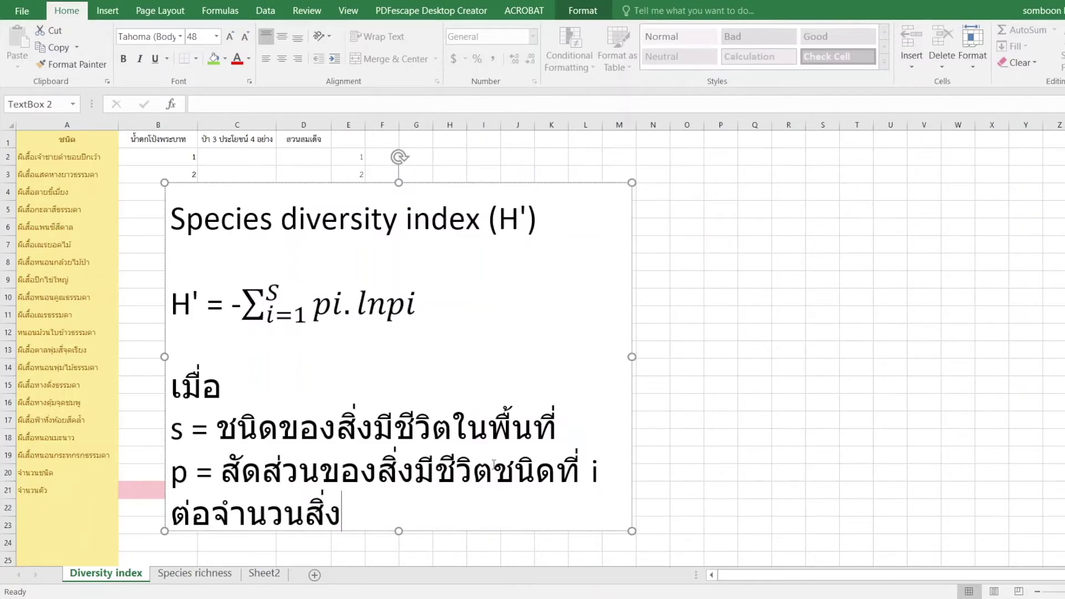
{"action": "type", "text": "มีชิวิตที่พ"}
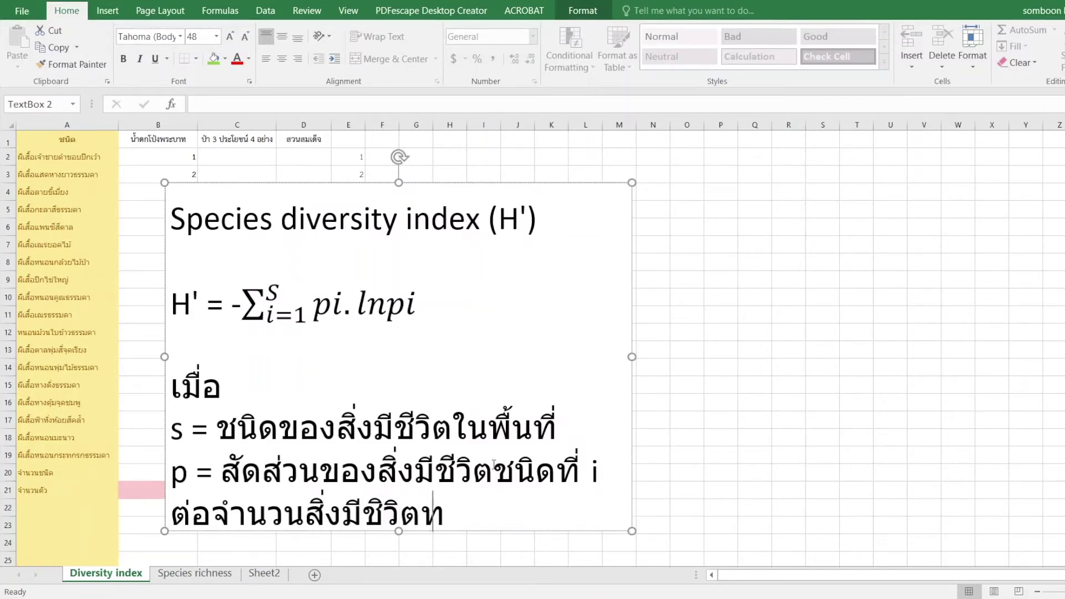
{"action": "type", "text": "บในพื้นที่"}
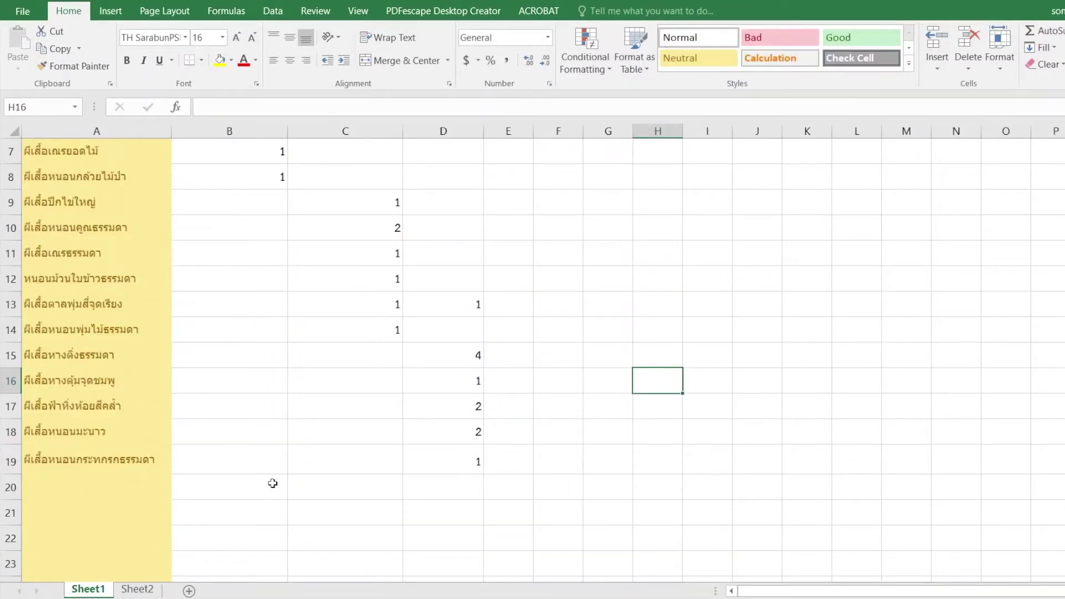
Step: Enter =COUNT(B2:B19) in B20 to count the species in the น้ำตกโป่งพระบาท column
{"action": "left_click", "coordinate": [271, 482]}
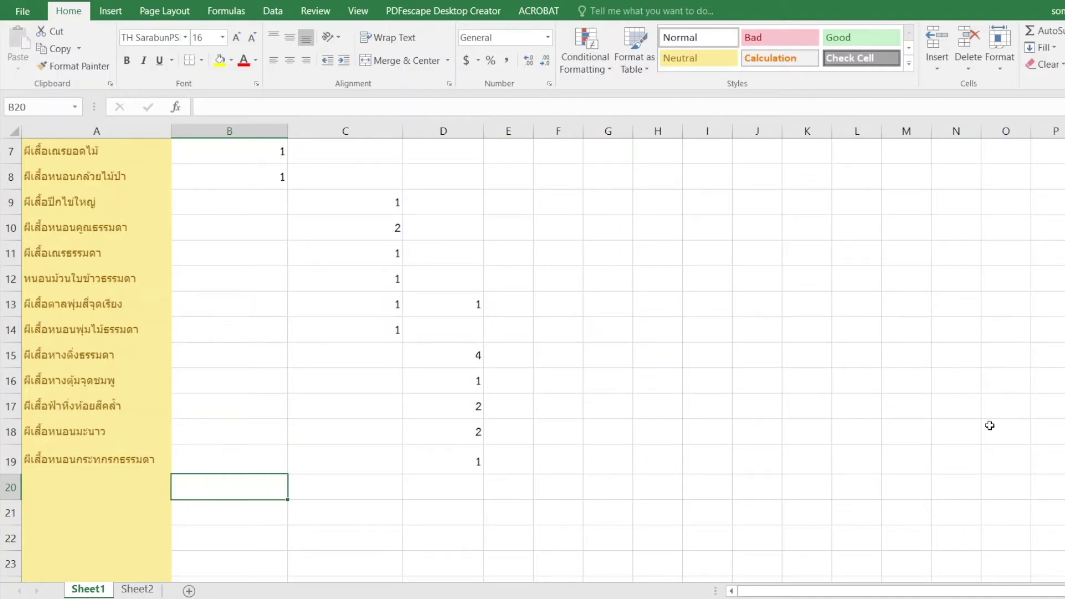
{"action": "type", "text": "="}
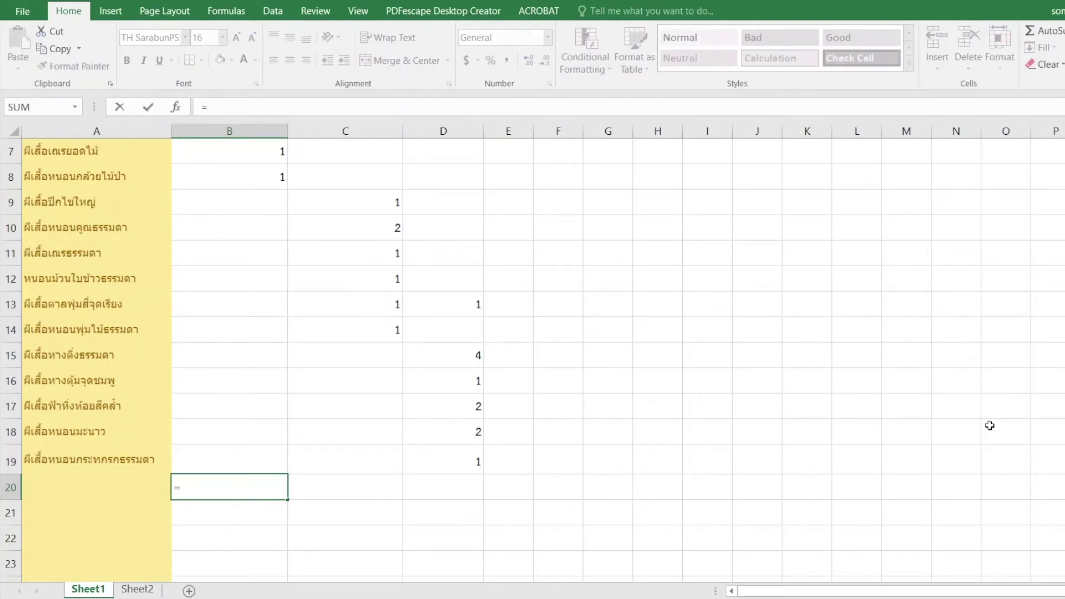
{"action": "type", "text": "count"}
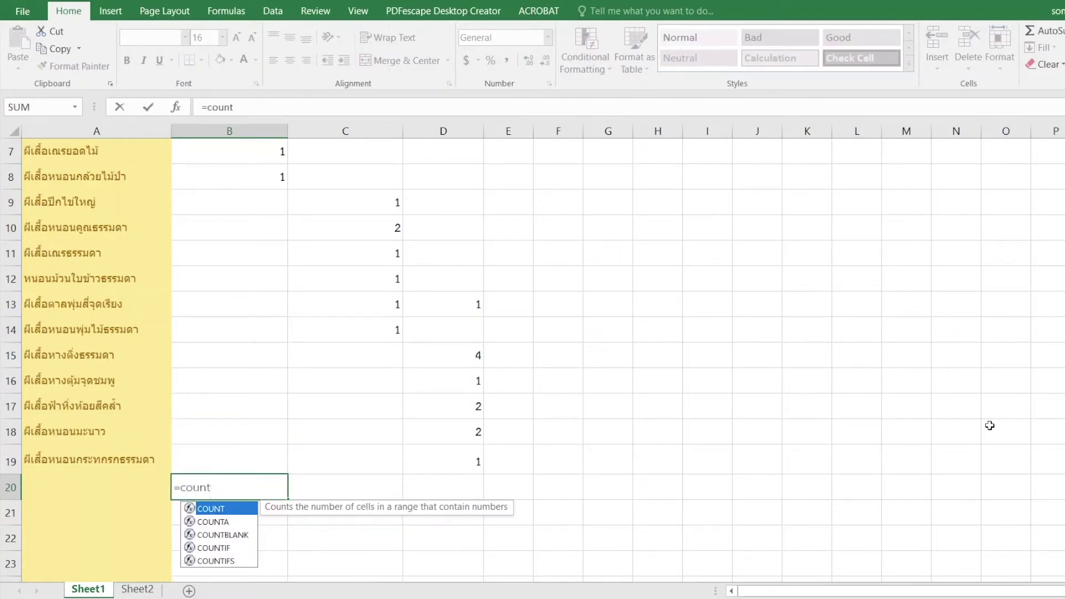
{"action": "type", "text": "()"}
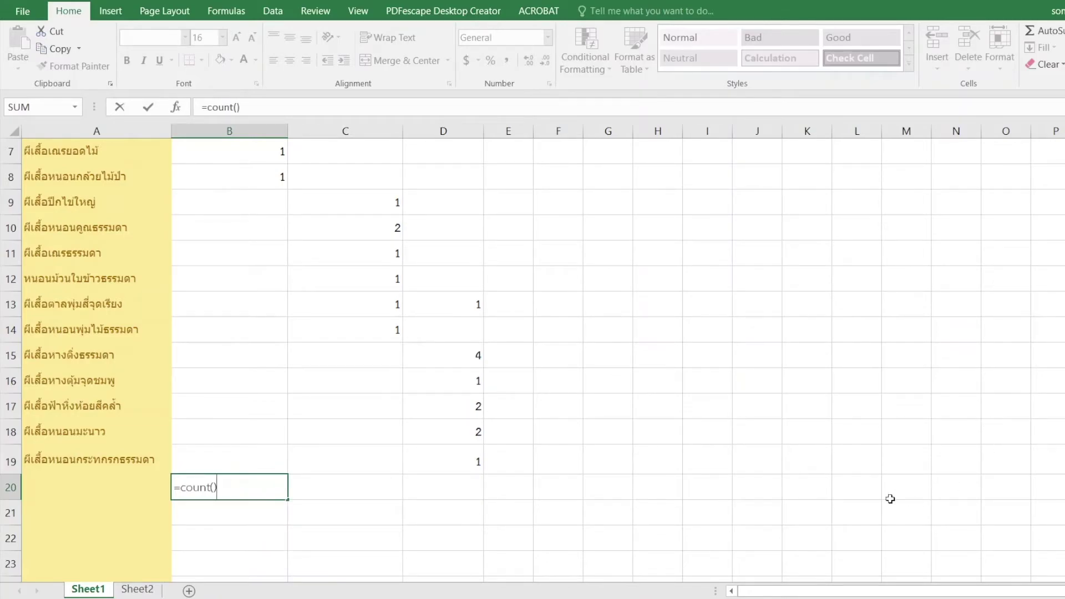
{"action": "left_click", "coordinate": [216, 486]}
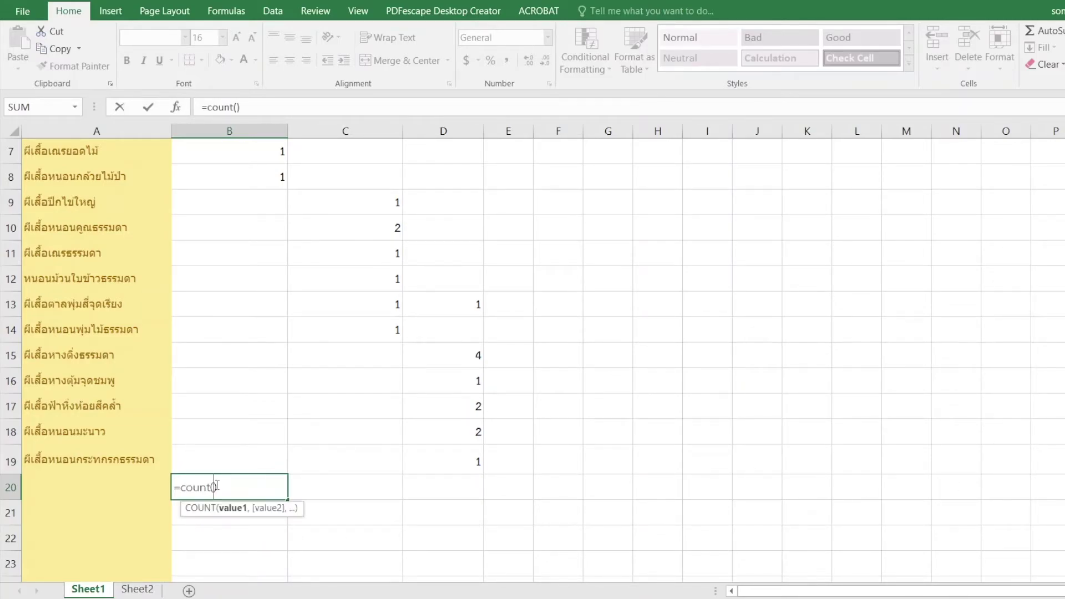
{"action": "left_click", "coordinate": [233, 459]}
{"action": "scroll", "coordinate": [233, 458], "scroll_direction": "up", "scroll_amount": 2}
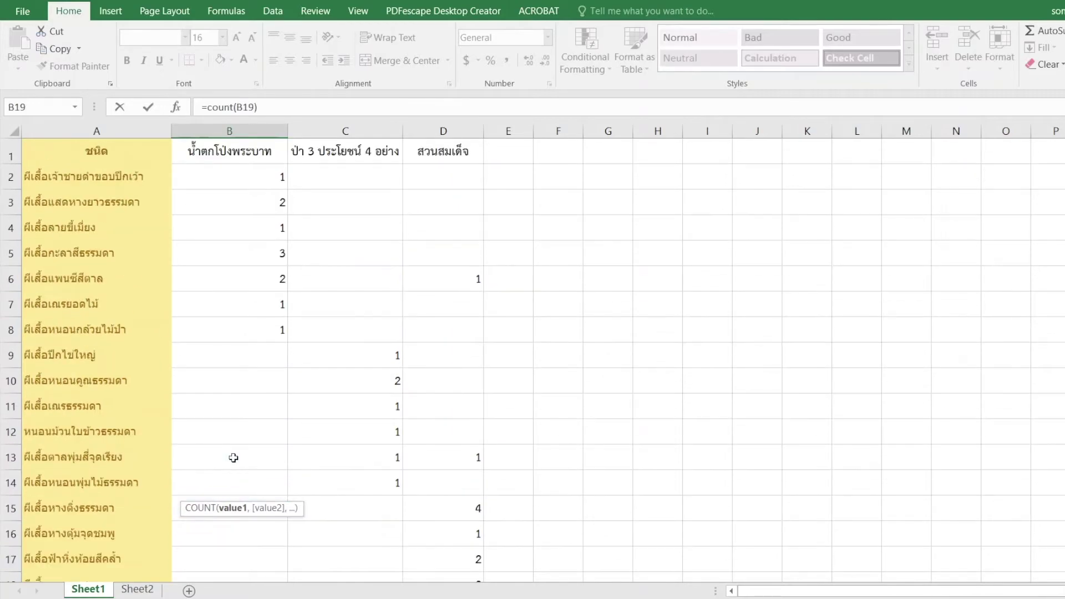
{"action": "left_click", "coordinate": [264, 178], "text": "shift"}
{"action": "key", "text": "Return"}
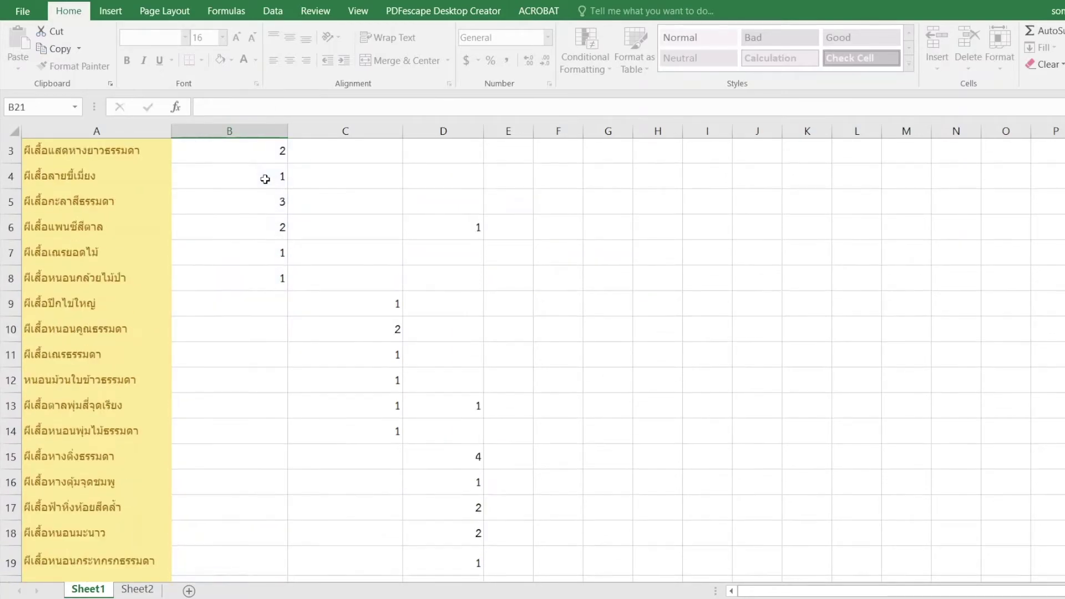
Step: Fill the B20 count formula across to D20 and label A20 "จำนวนชนิด" and A21 "จำนวนตัว"
{"action": "left_click", "coordinate": [274, 543]}
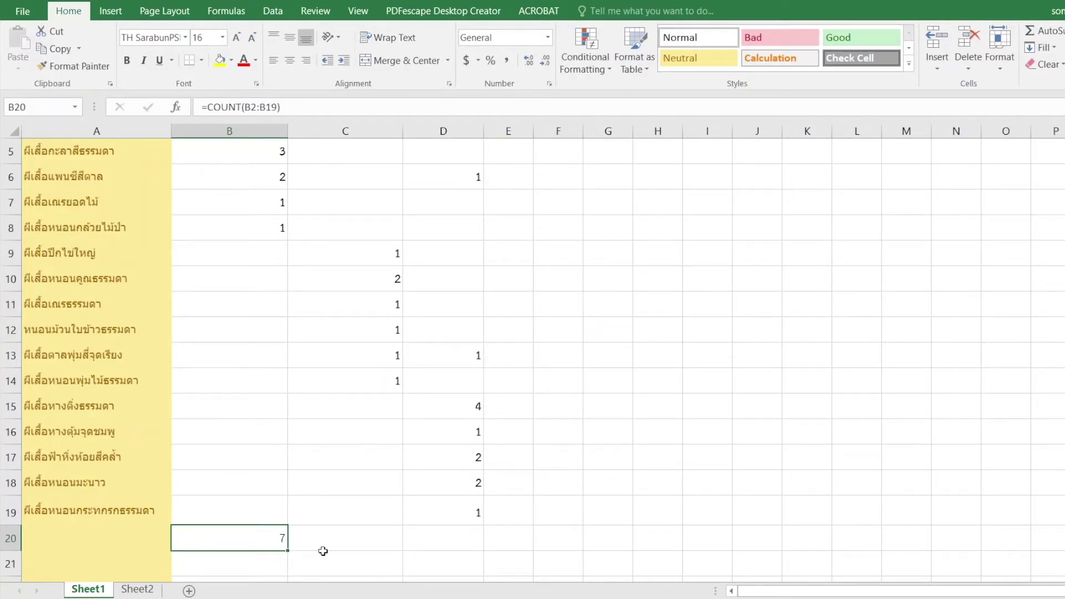
{"action": "left_click_drag", "start_coordinate": [288, 549], "coordinate": [463, 536]}
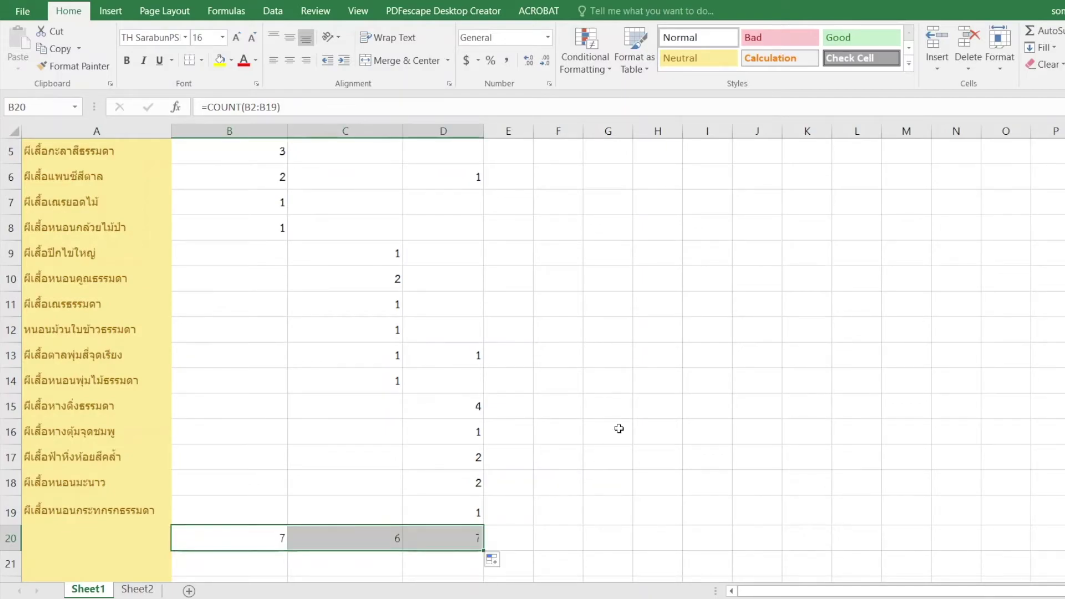
{"action": "key", "text": "Left"}
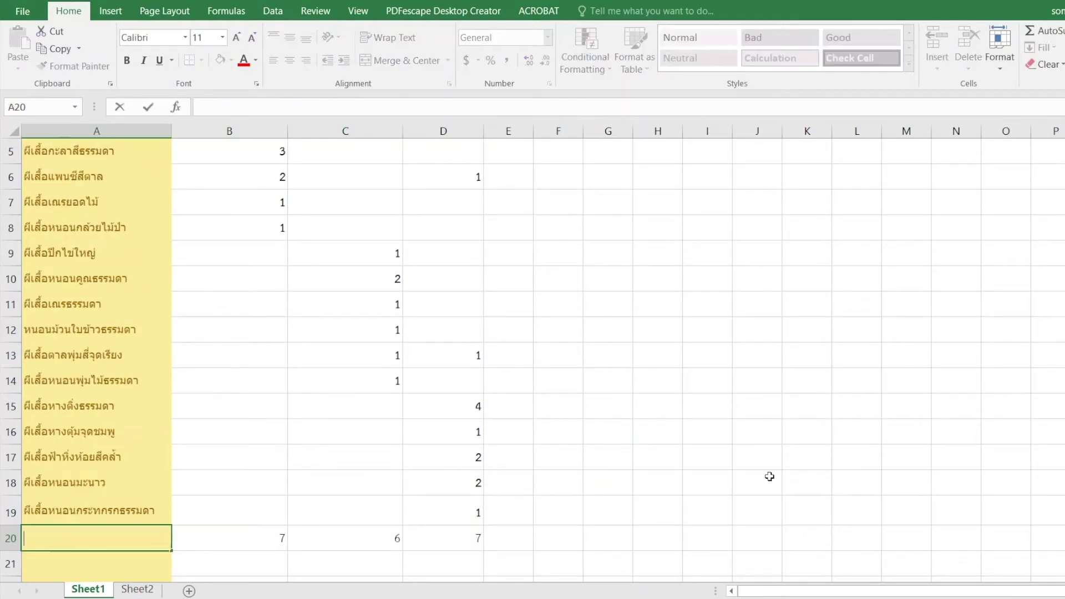
{"action": "type", "text": "จำนวนตัว"}
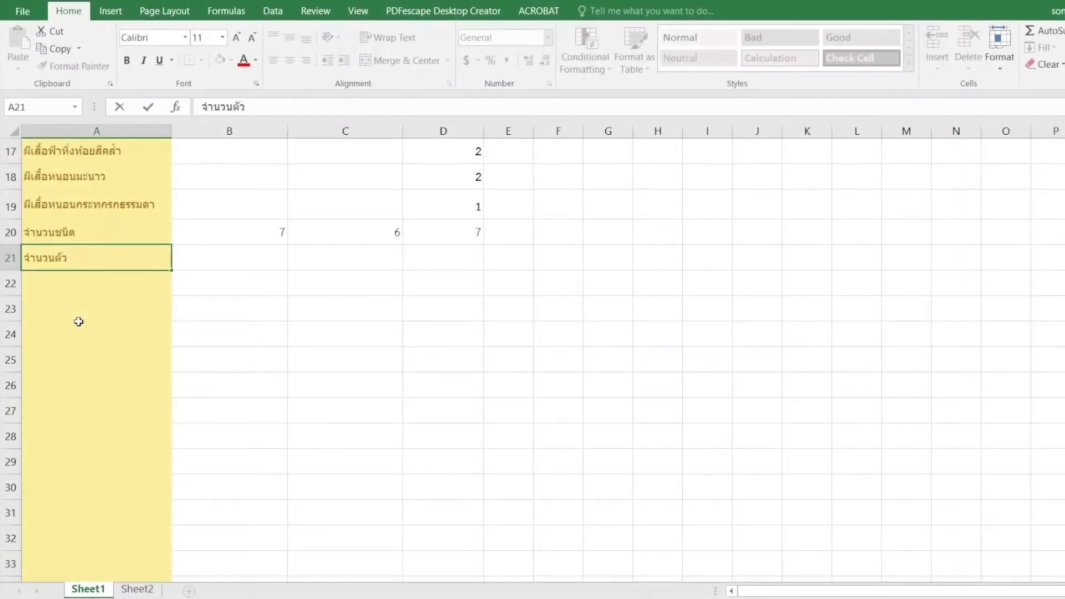
Step: Enter =SUM(B2:B19) in B21 to total the individuals in the น้ำตกโป่งพระบาท column
{"action": "left_click", "coordinate": [207, 263]}
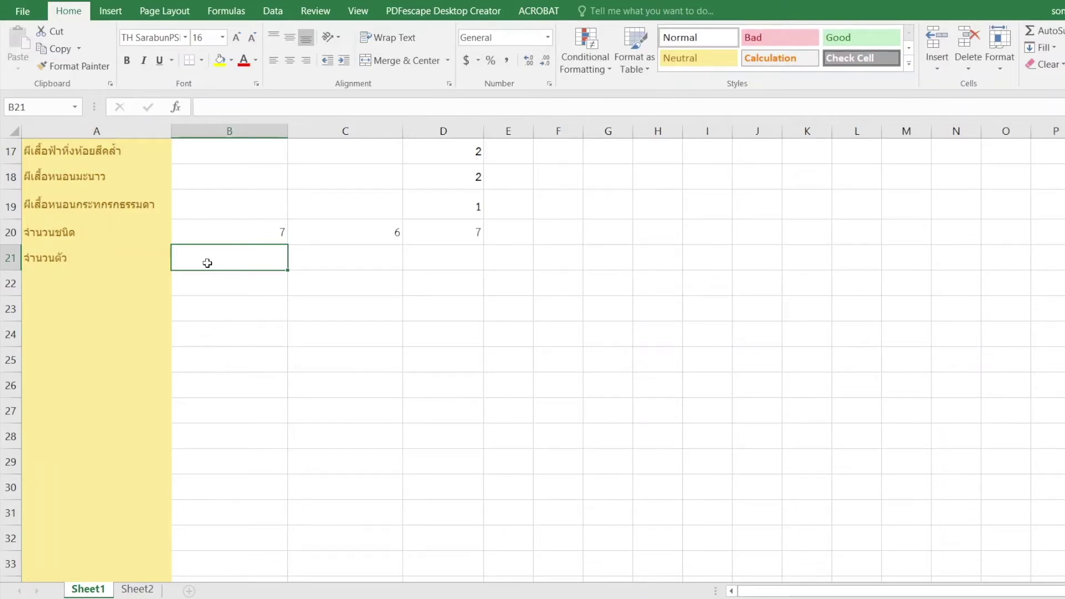
{"action": "type", "text": "ช"}
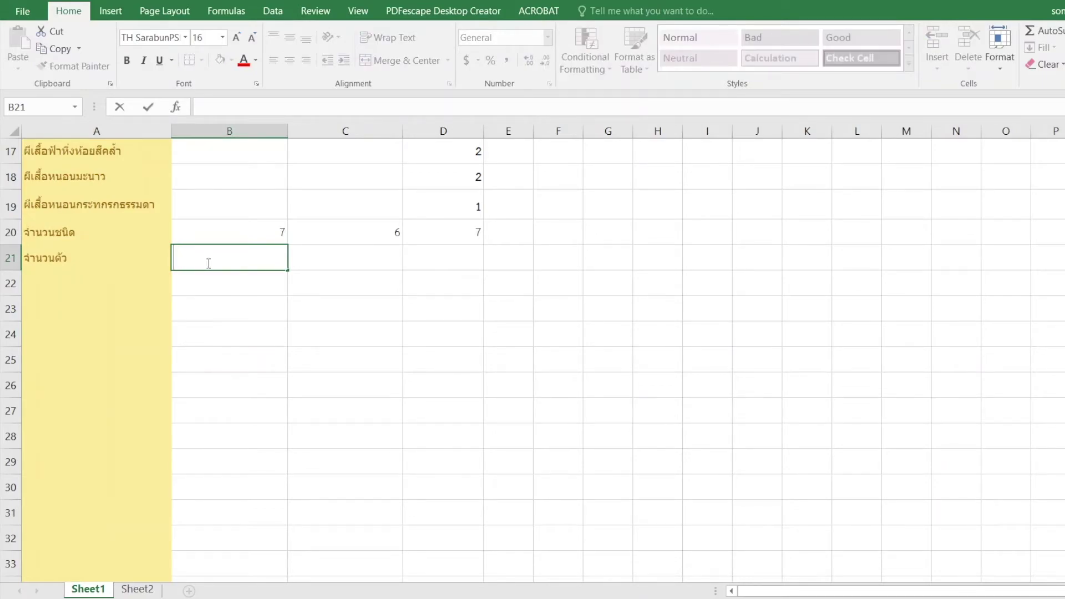
{"action": "type", "text": "=s"}
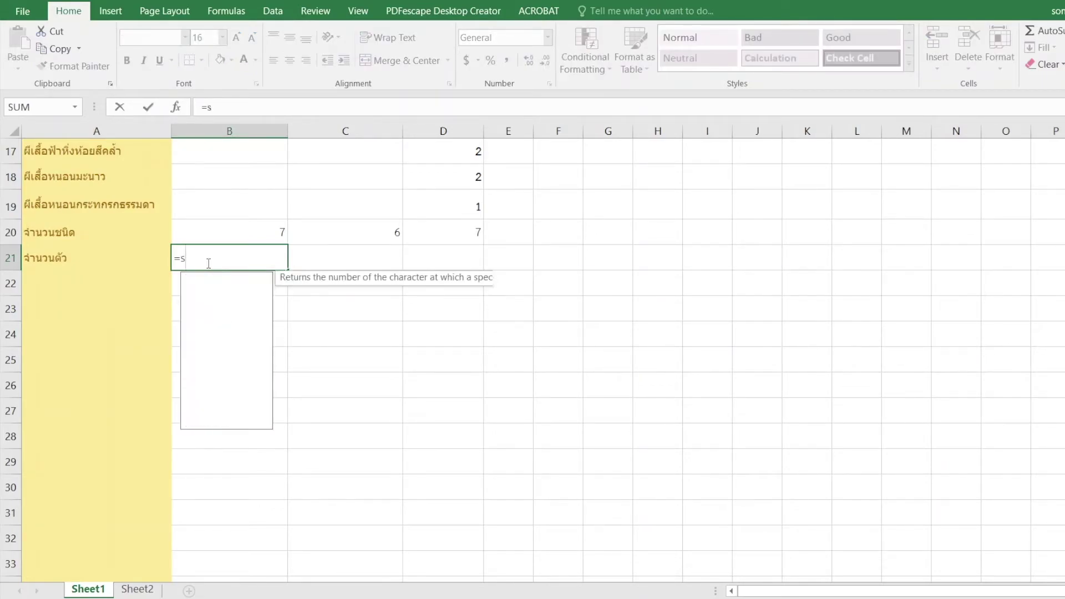
{"action": "type", "text": "um()"}
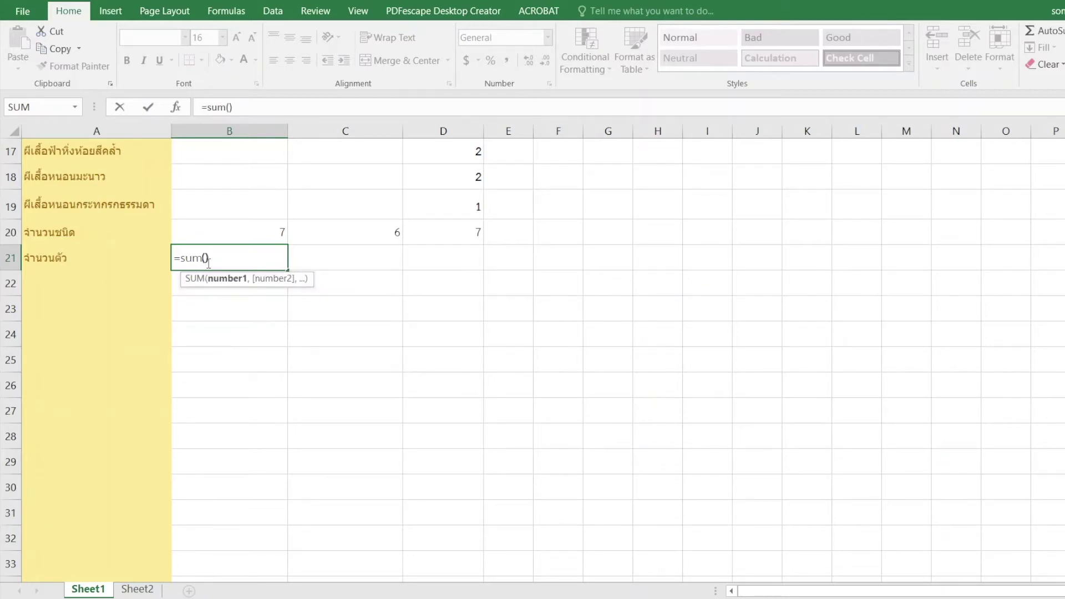
{"action": "left_click", "coordinate": [208, 260]}
{"action": "left_click", "coordinate": [228, 206]}
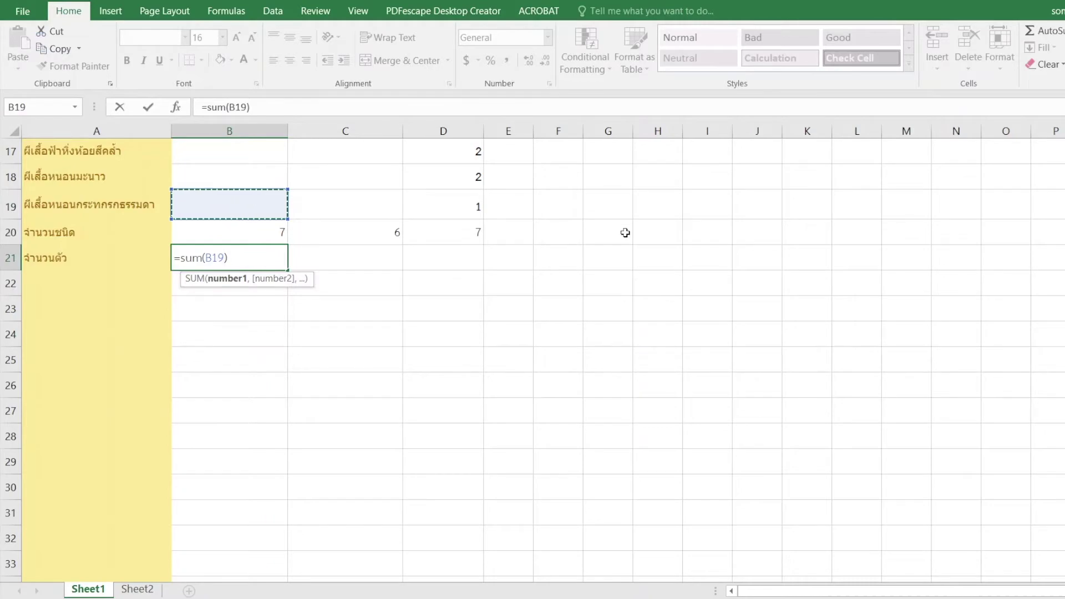
{"action": "scroll", "coordinate": [597, 261], "scroll_direction": "up", "scroll_amount": 5}
{"action": "left_click", "coordinate": [261, 172], "text": "shift"}
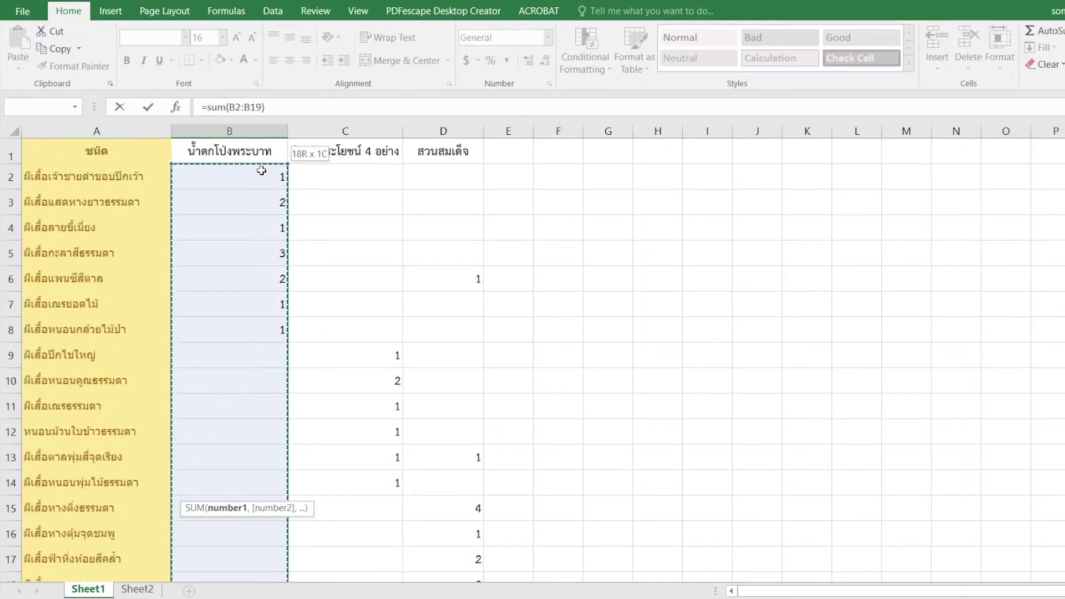
{"action": "key", "text": "ctrl+Return"}
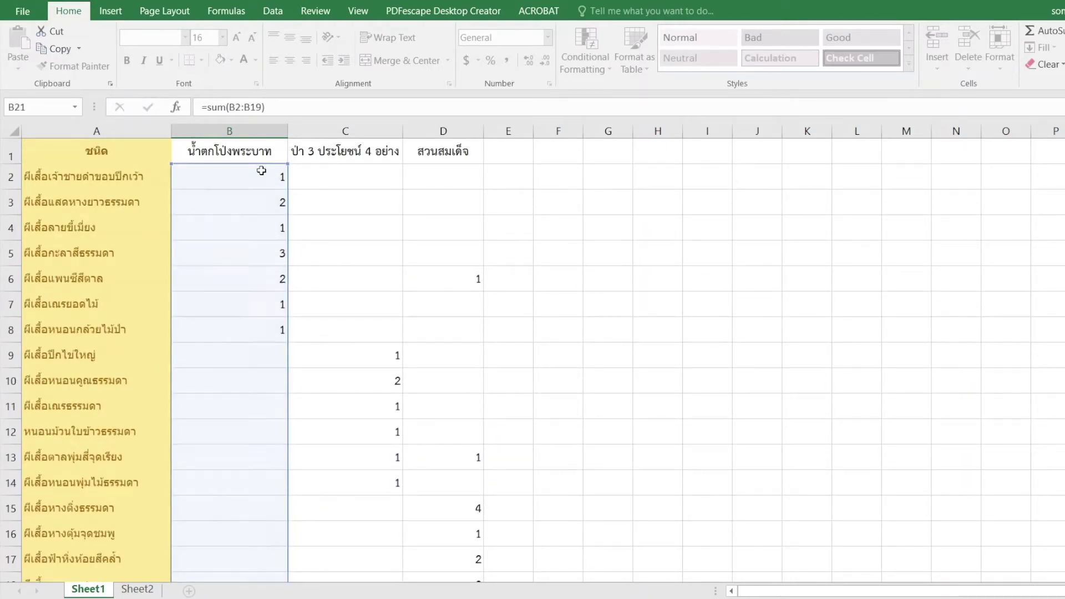
Step: Copy the sum formula from B21 into C21:D21
{"action": "left_click", "coordinate": [56, 49]}
{"action": "left_click", "coordinate": [325, 300]}
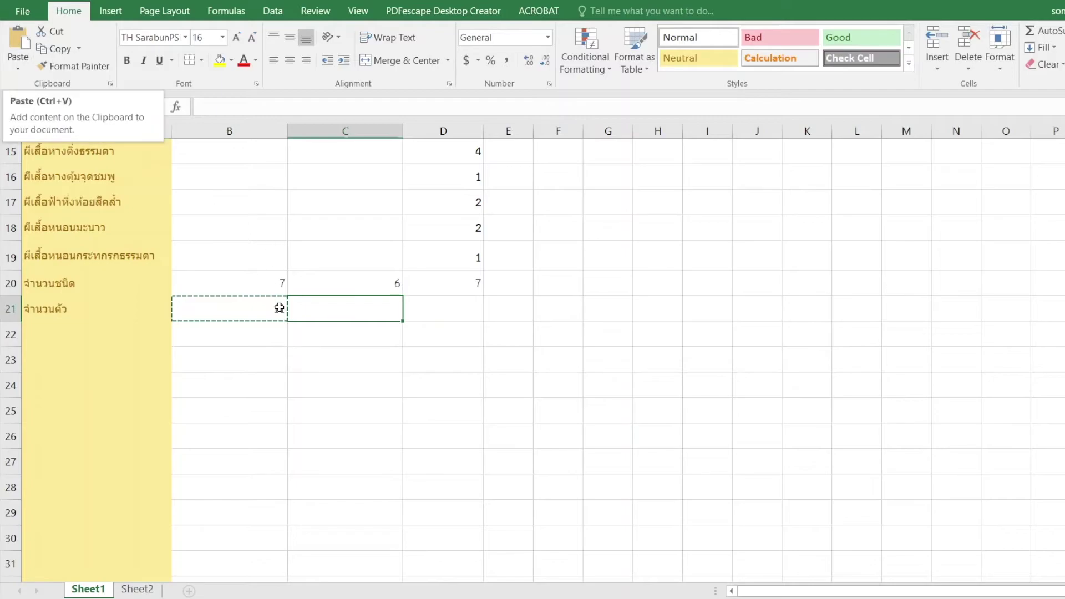
{"action": "left_click_drag", "start_coordinate": [331, 301], "coordinate": [445, 302]}
{"action": "left_click", "coordinate": [18, 45]}
{"action": "left_click", "coordinate": [707, 256]}
{"action": "scroll", "coordinate": [768, 342], "scroll_direction": "up", "scroll_amount": 3}
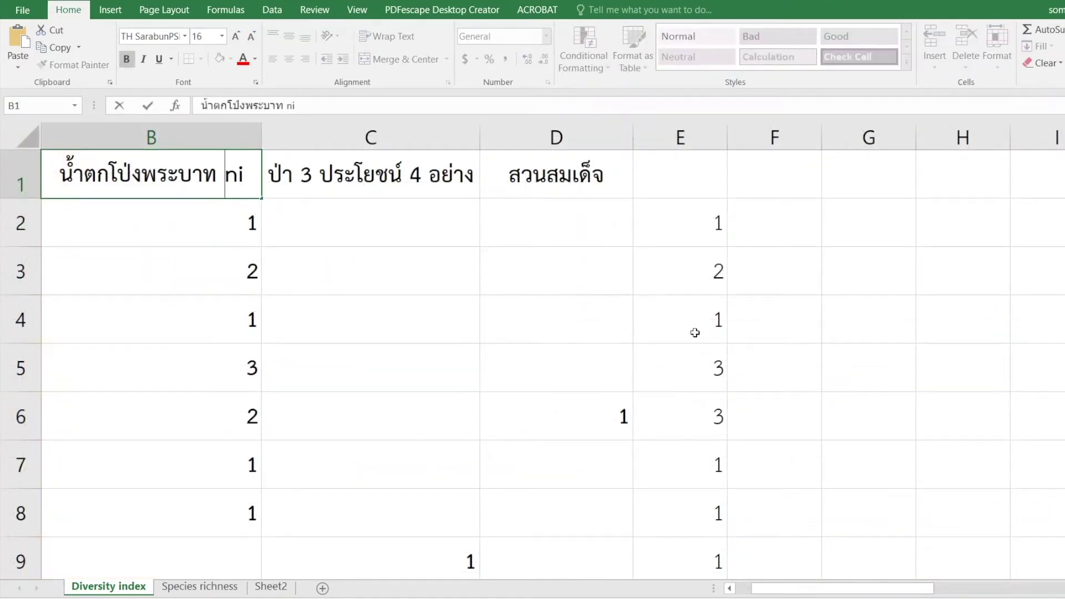
Step: Append "(ni)" to the น้ำตกโป่งพระบาท header in B1 and copy that suffix
{"action": "type", "text": "(ni"}
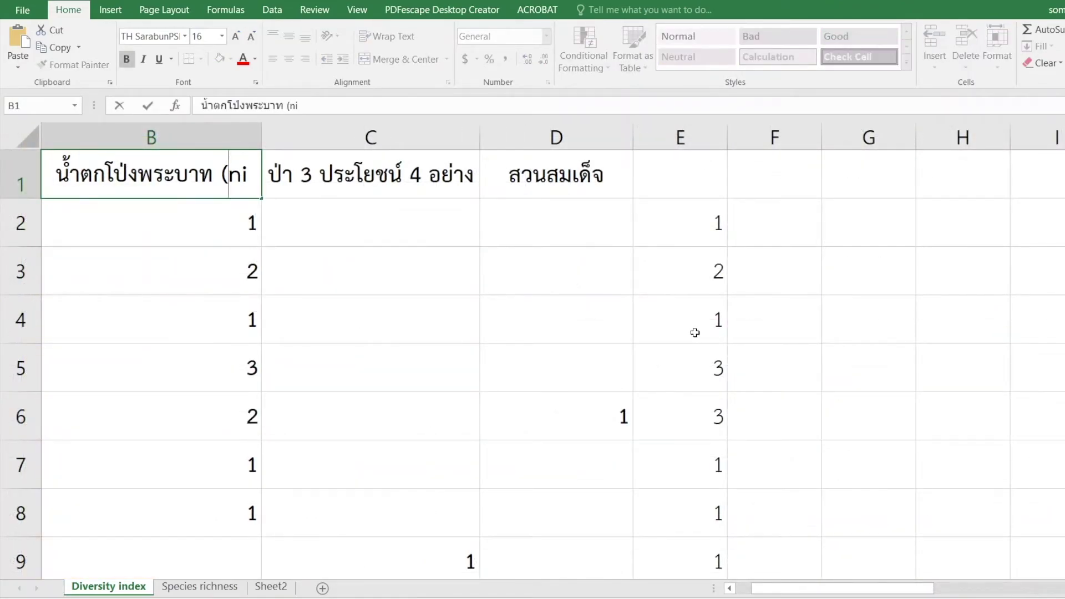
{"action": "type", "text": ")"}
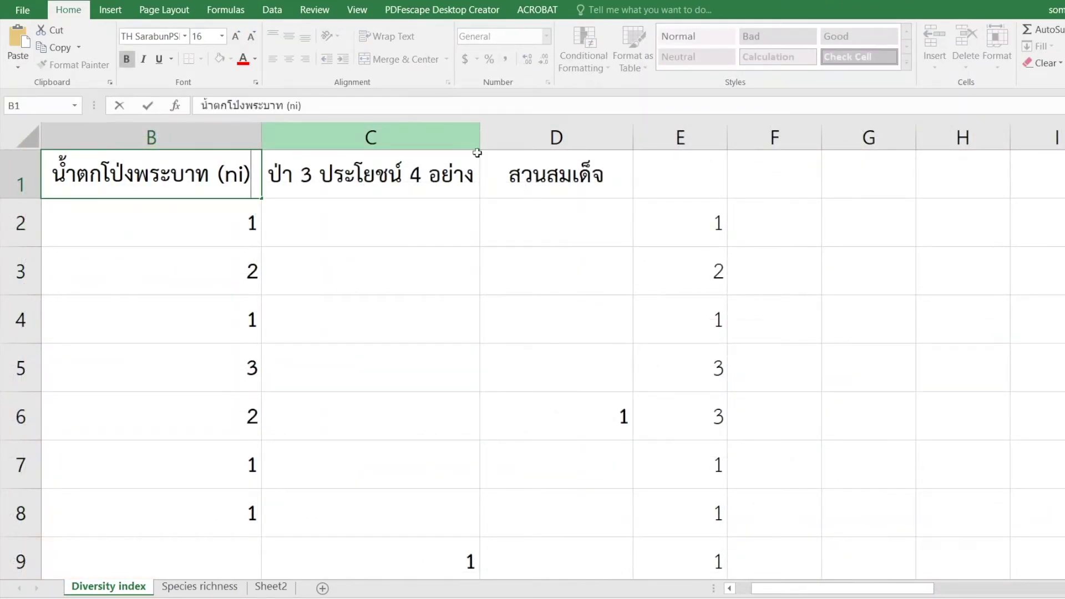
{"action": "key", "text": "Tab"}
{"action": "left_click", "coordinate": [217, 175]}
{"action": "left_click_drag", "start_coordinate": [217, 175], "coordinate": [250, 182]}
{"action": "key", "text": "ctrl+c"}
{"action": "key", "text": "Tab"}
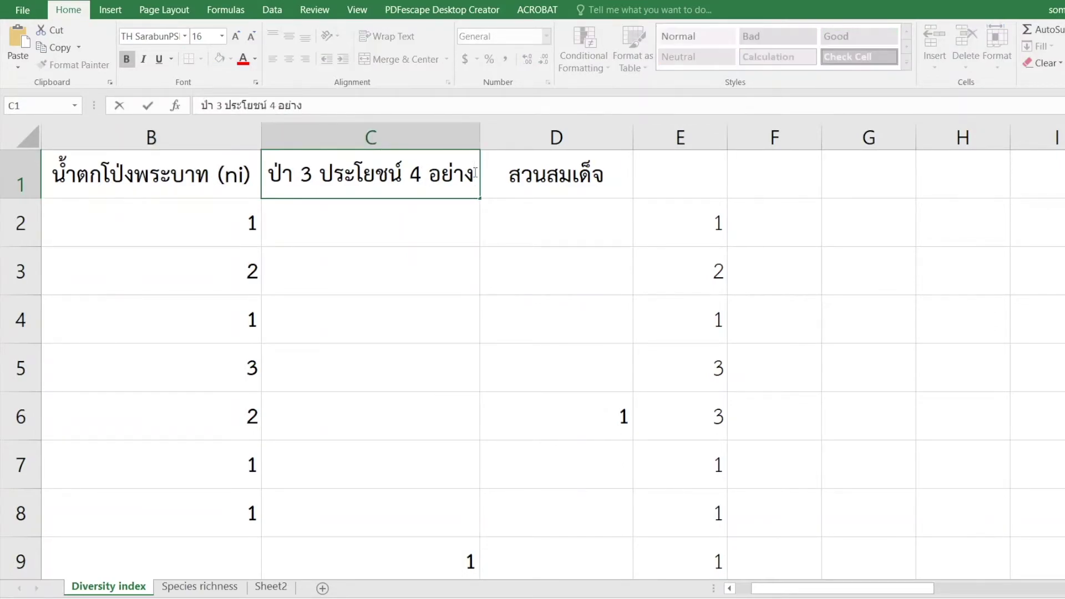
Step: Paste "(ni)" after the header ป่า 3 ประโยชน์ 4 อย่าง in C1 and widen column C to fit it
{"action": "key", "text": "F2"}
{"action": "key", "text": "ctrl+v"}
{"action": "left_click", "coordinate": [471, 127]}
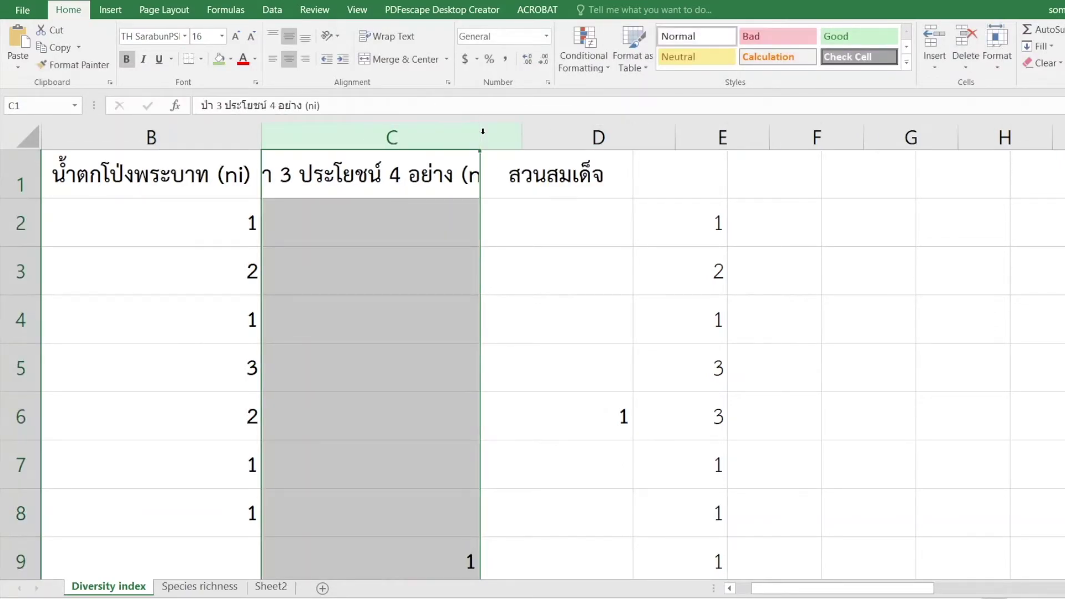
{"action": "double_click", "coordinate": [480, 127]}
Step: Paste "(ni)" after the สวนสมเด็จ header in D1
{"action": "left_click", "coordinate": [591, 173]}
{"action": "key", "text": "F2"}
{"action": "key", "text": "ctrl+v"}
{"action": "left_click", "coordinate": [875, 262]}
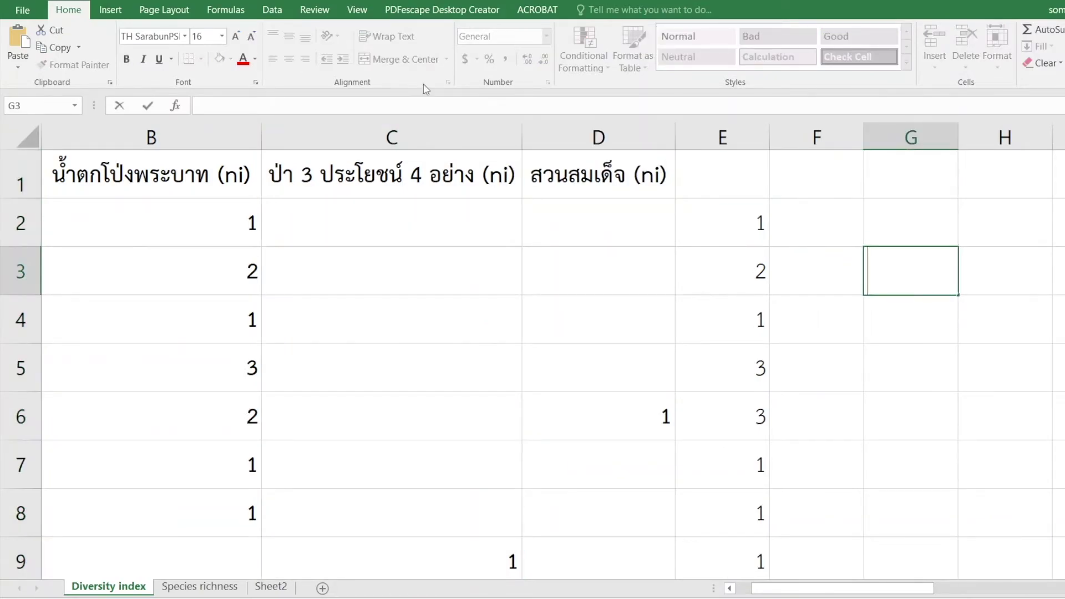
{"action": "left_click", "coordinate": [1005, 463]}
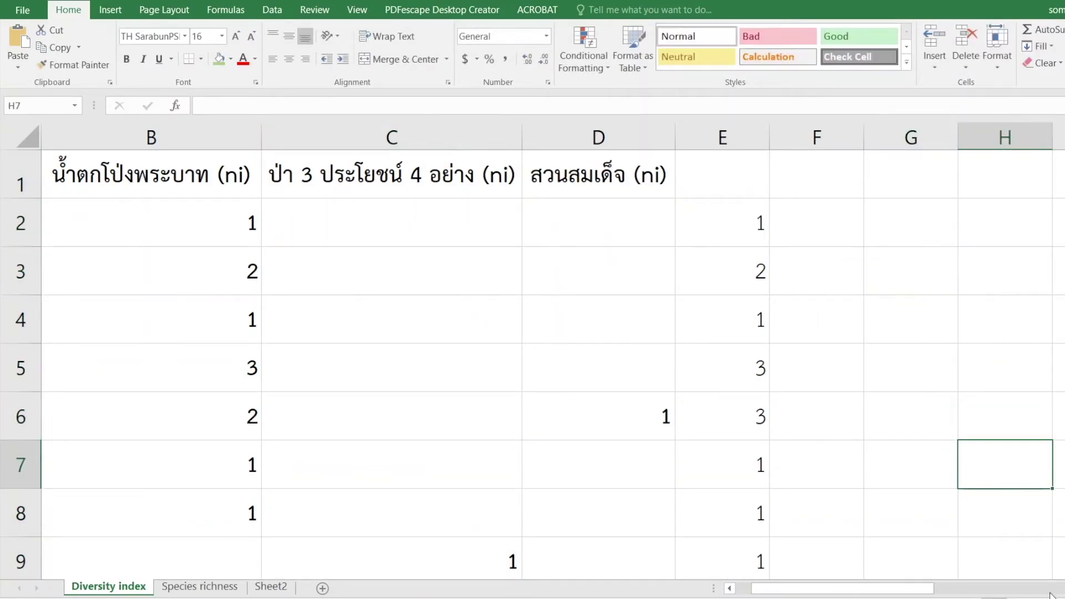
Step: Insert a blank column before the ป่า 3 ประโยชน์ 4 อย่าง (ni) column and enter "pi" as its header in C1
{"action": "scroll", "coordinate": [532, 349], "scroll_direction": "down", "scroll_amount": 5}
{"action": "left_click", "coordinate": [227, 126]}
{"action": "right_click", "coordinate": [227, 127]}
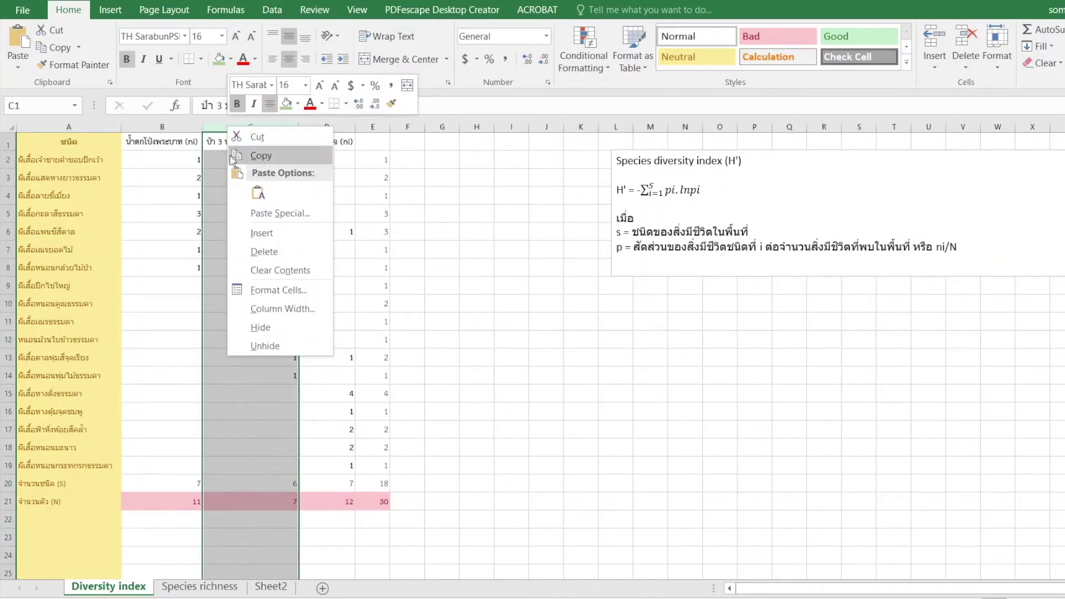
{"action": "left_click", "coordinate": [249, 231]}
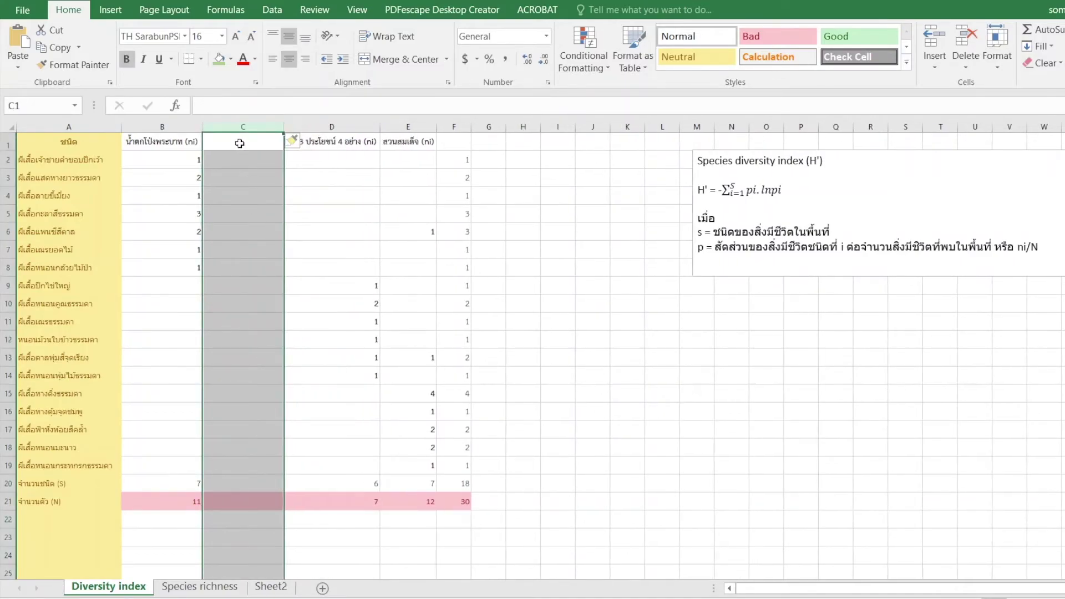
{"action": "left_click", "coordinate": [239, 143]}
{"action": "type", "text": "pi"}
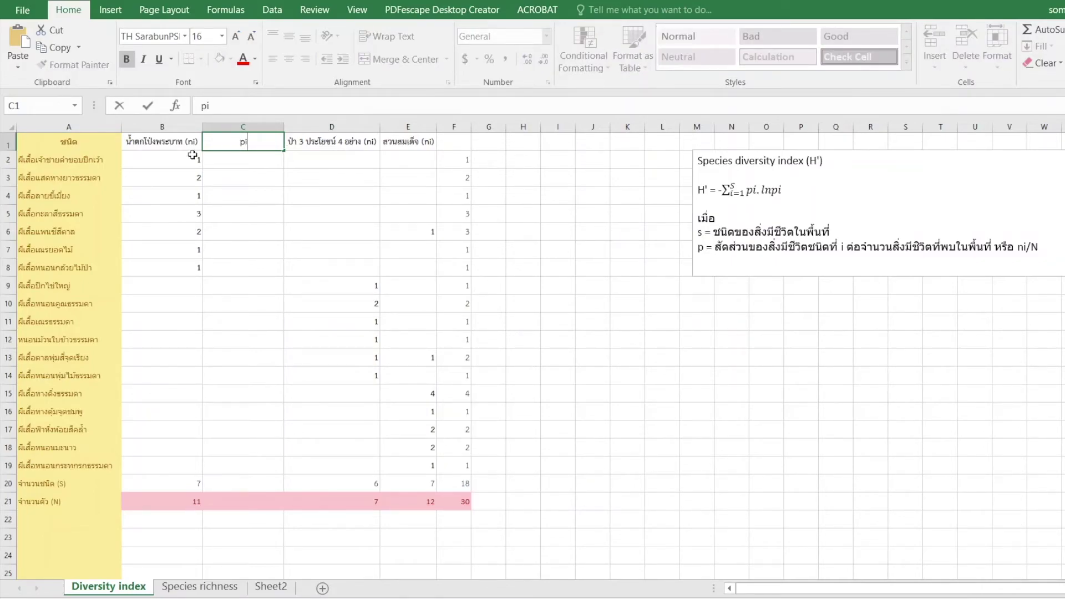
Step: Extend the C1 header to read "pi น้ำตกโป่งพระบาท"
{"action": "left_click", "coordinate": [152, 140]}
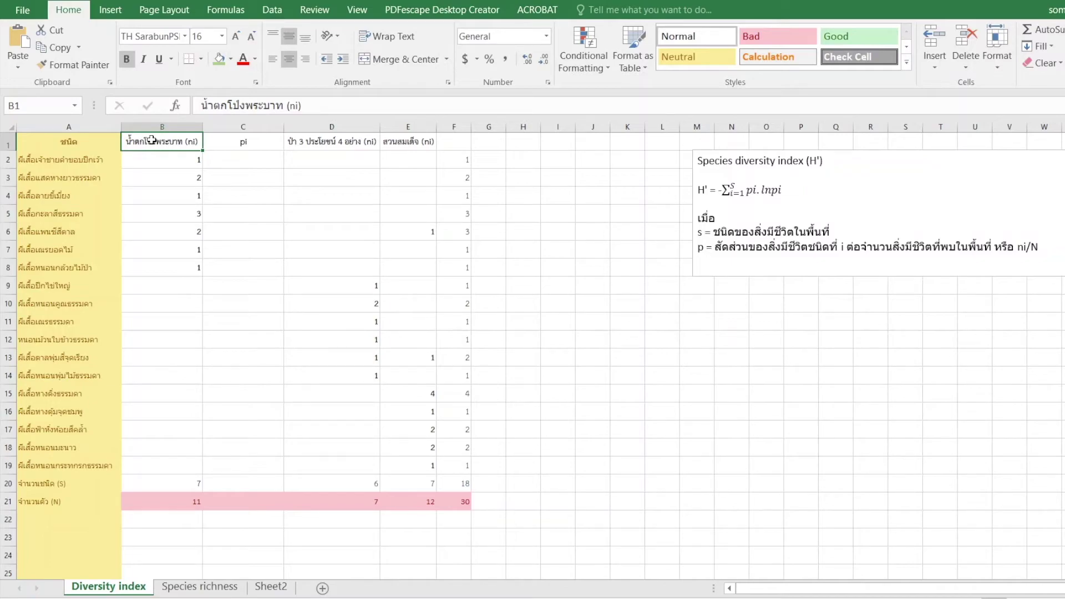
{"action": "double_click", "coordinate": [257, 142]}
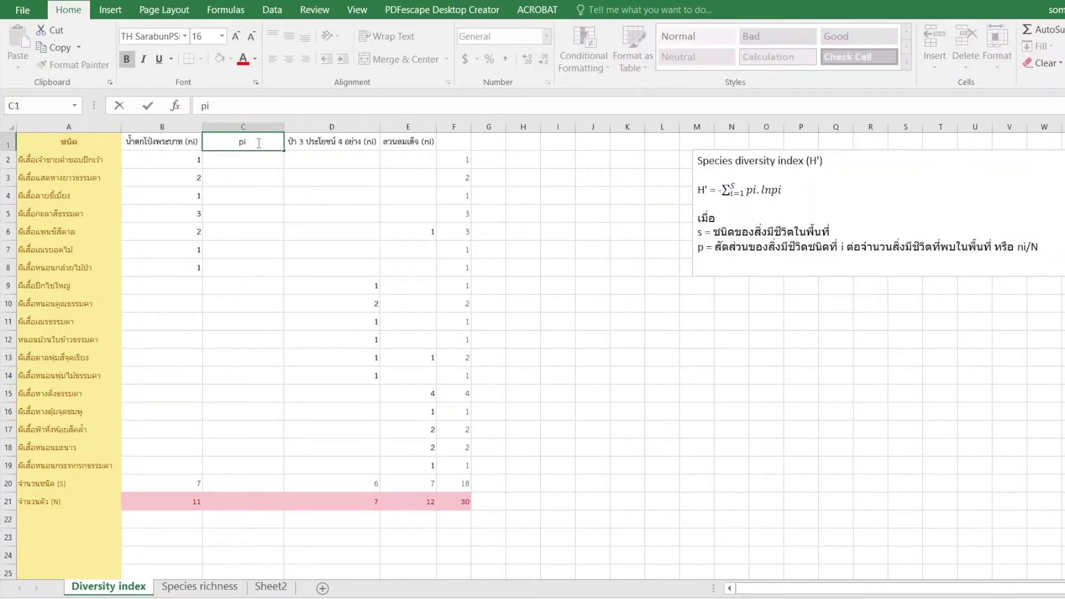
{"action": "left_click", "coordinate": [161, 141]}
{"action": "left_click", "coordinate": [261, 142]}
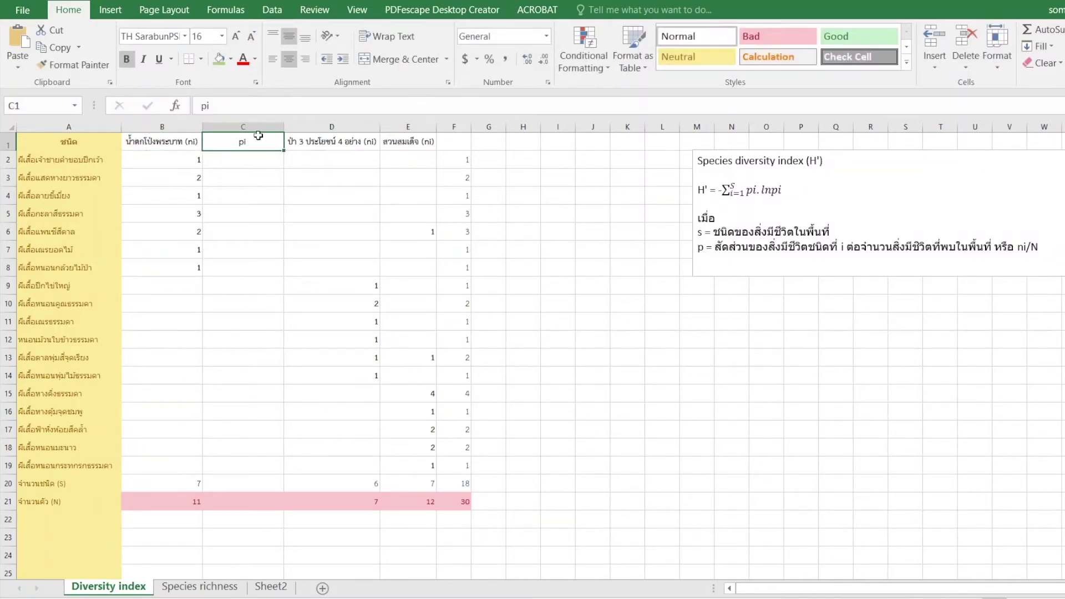
{"action": "double_click", "coordinate": [262, 142]}
{"action": "type", "text": "น้ำตกโป่งพระบาท"}
{"action": "left_click", "coordinate": [265, 157]}
{"action": "type", "text": "="}
{"action": "key", "text": "BackSpace"}
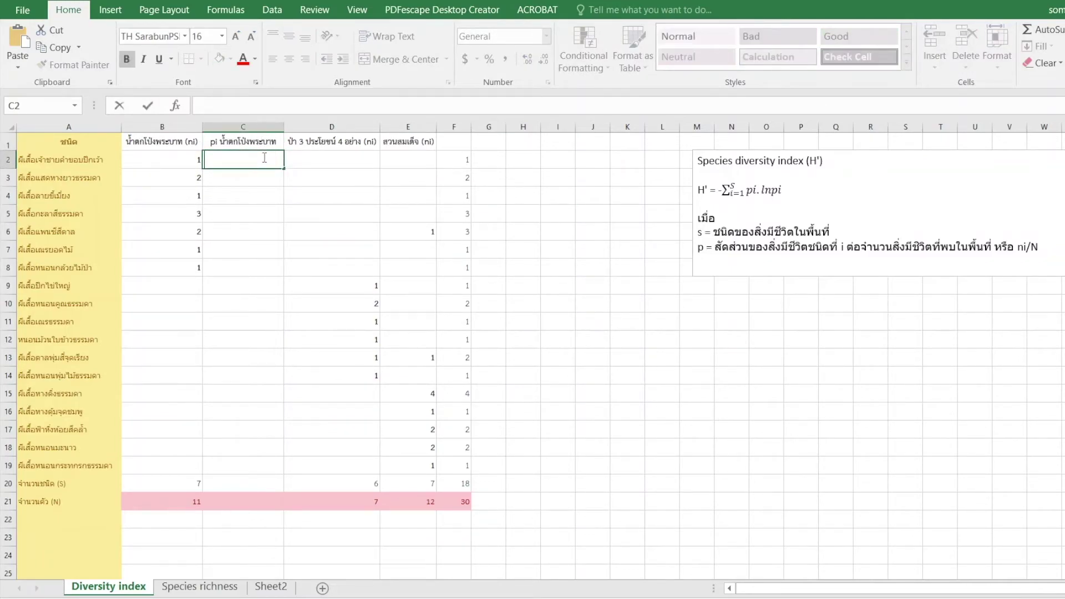
{"action": "key", "text": "Escape"}
Step: Enter =B2/11 in C2, using the site's total as a fixed number instead of the B21 reference
{"action": "scroll", "coordinate": [312, 197], "scroll_direction": "up", "scroll_amount": 8, "text": "ctrl"}
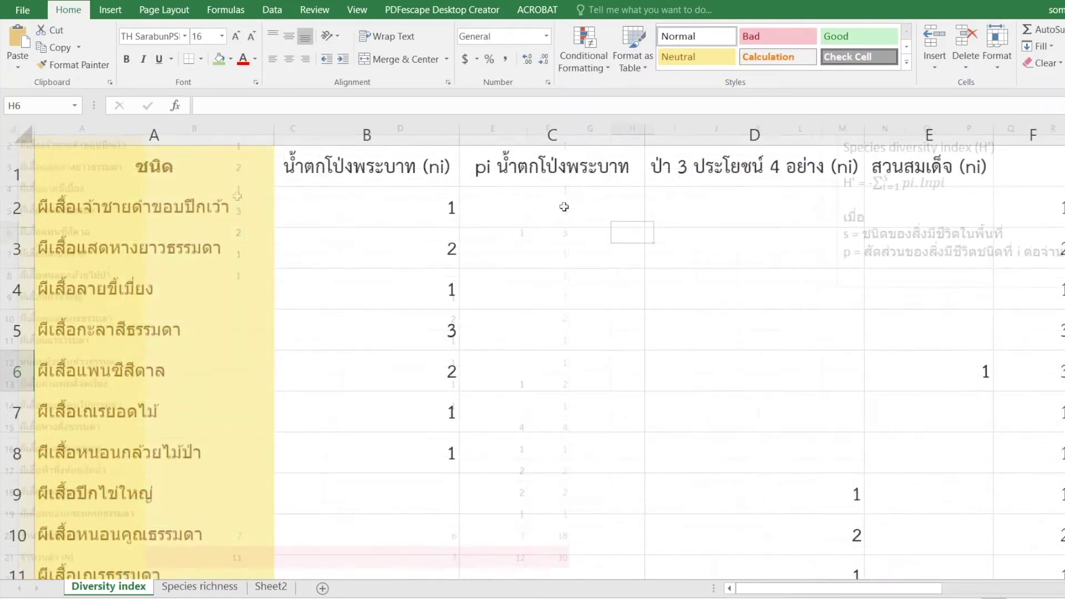
{"action": "type", "text": "="}
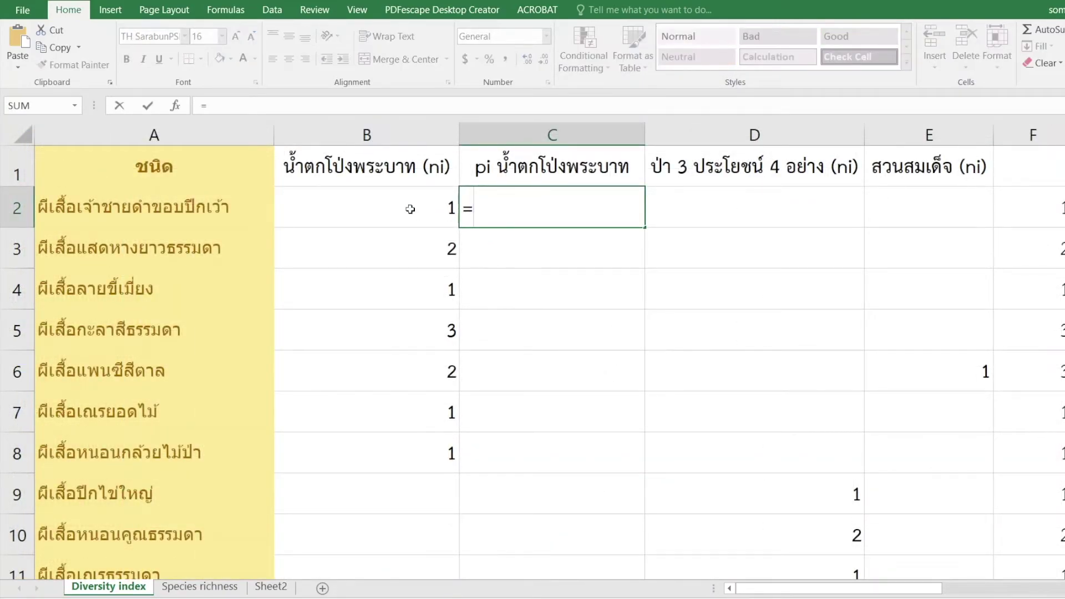
{"action": "left_click", "coordinate": [405, 209]}
{"action": "type", "text": "/"}
{"action": "scroll", "coordinate": [403, 273], "scroll_direction": "down", "scroll_amount": 6}
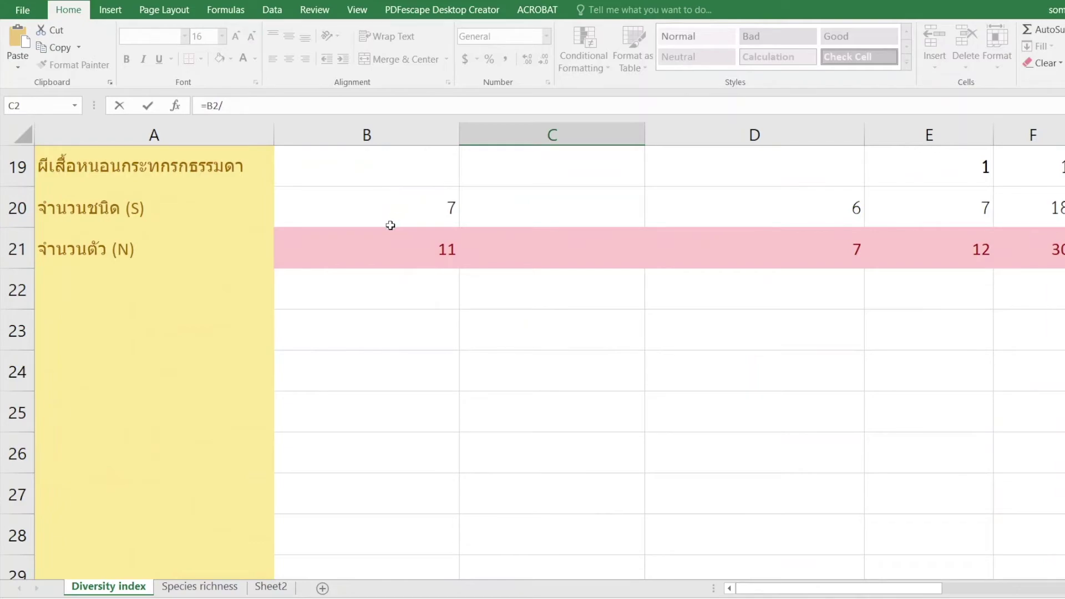
{"action": "left_click", "coordinate": [400, 252]}
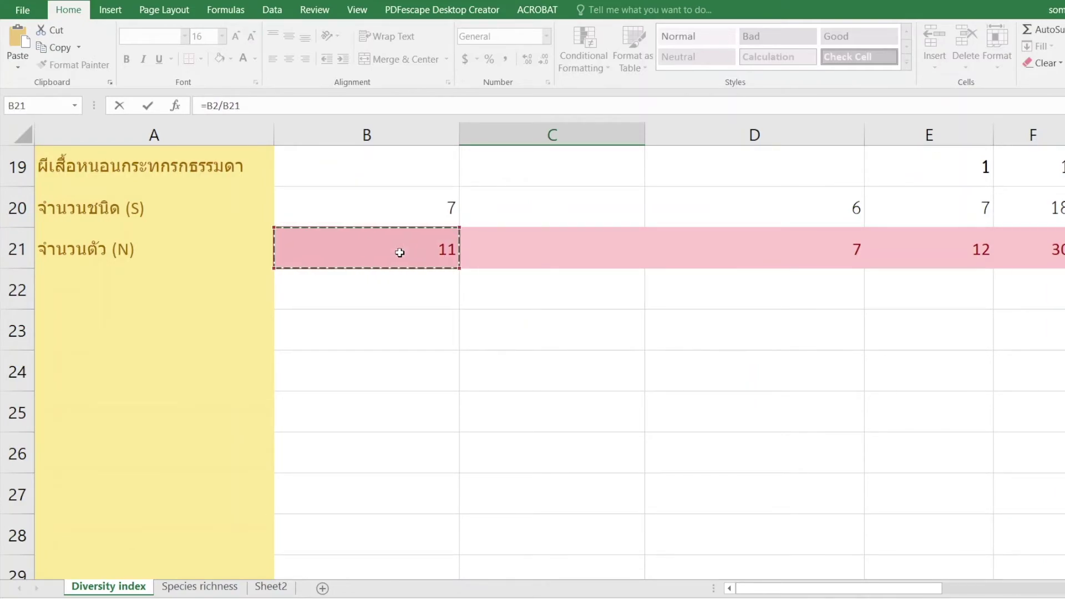
{"action": "scroll", "coordinate": [399, 252], "scroll_direction": "up", "scroll_amount": 6}
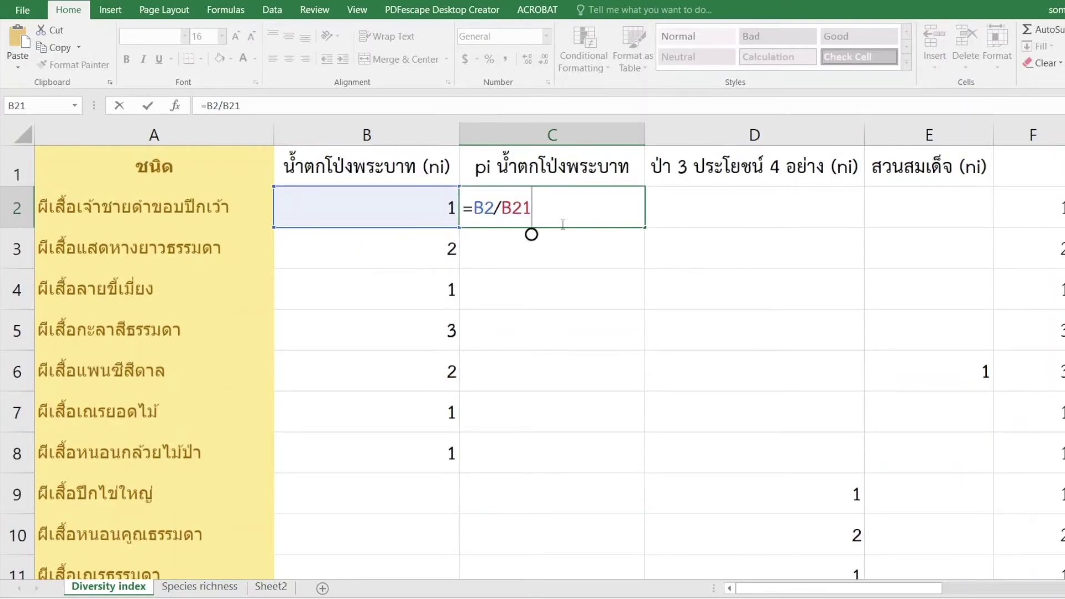
{"action": "key", "text": "BackSpace"}
{"action": "key", "text": "BackSpace"}
{"action": "key", "text": "BackSpace"}
{"action": "type", "text": "11"}
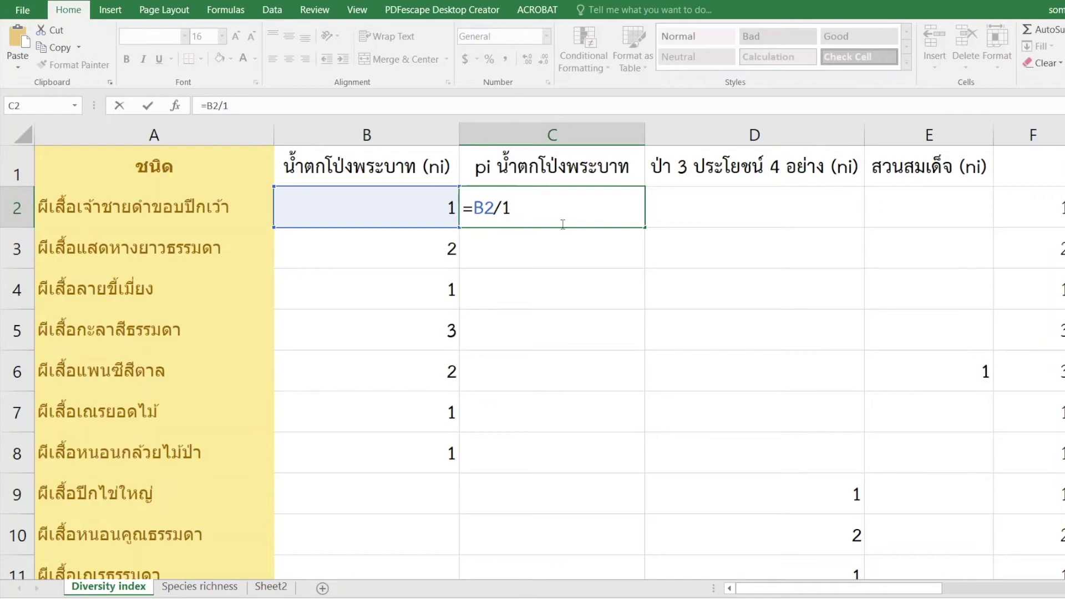
{"action": "key", "text": "Return"}
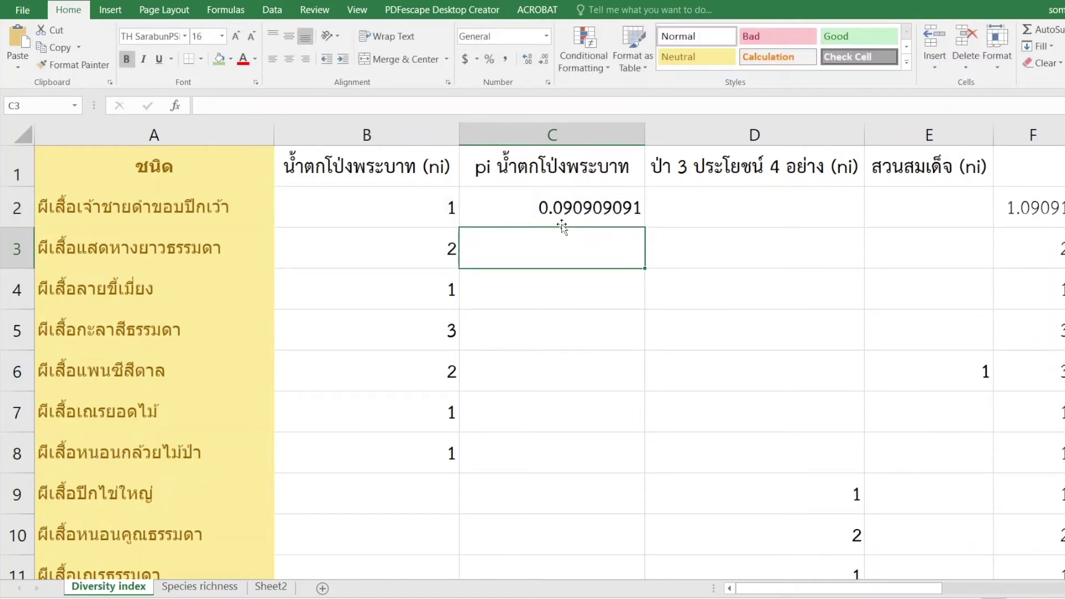
Step: Copy the C2 formula into C3:C8
{"action": "left_click", "coordinate": [571, 199]}
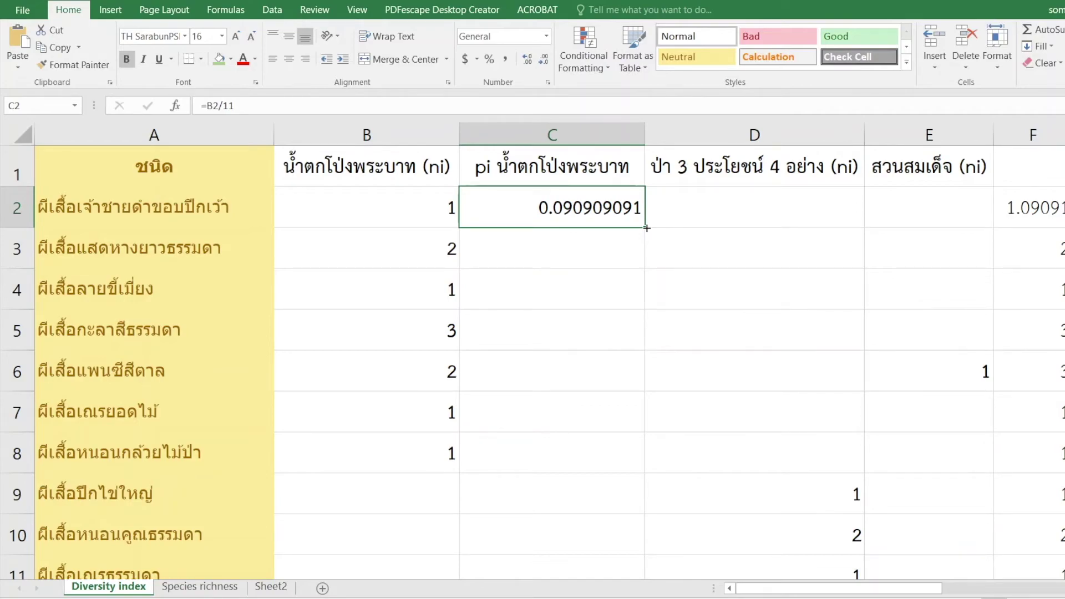
{"action": "left_click", "coordinate": [54, 47]}
{"action": "left_click_drag", "start_coordinate": [551, 247], "coordinate": [559, 441]}
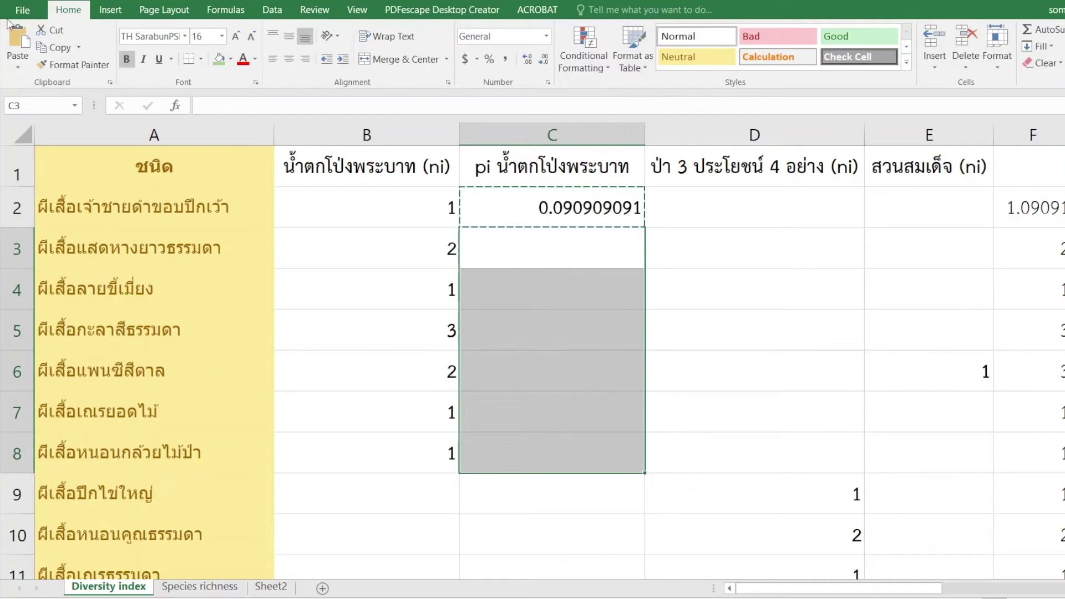
{"action": "left_click", "coordinate": [18, 40]}
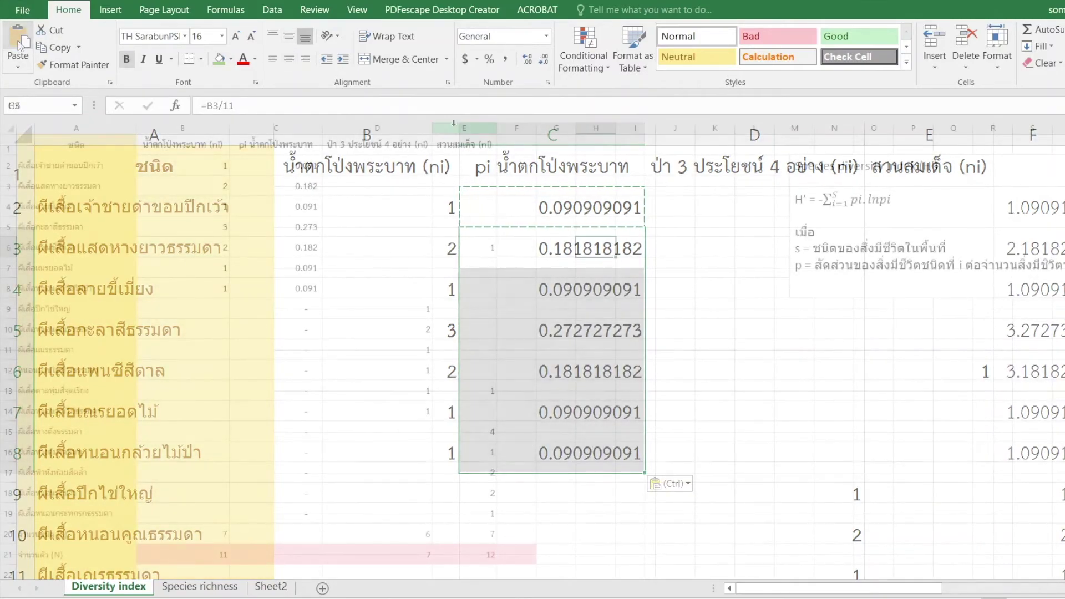
Step: Insert a blank column before the สวนสมเด็จ (ni) column and head it "pi ป่า 3 ประโยชน์ 4" in E1
{"action": "right_click", "coordinate": [451, 129]}
{"action": "left_click", "coordinate": [488, 230]}
{"action": "left_click", "coordinate": [268, 147]}
{"action": "left_click_drag", "start_coordinate": [289, 105], "coordinate": [201, 105]}
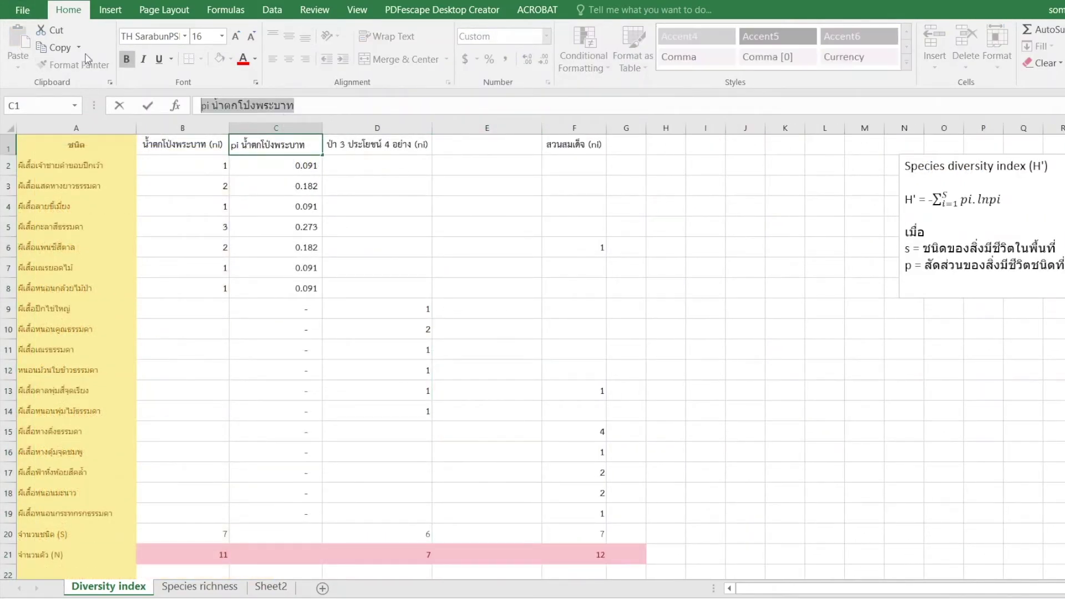
{"action": "key", "text": "ctrl+c"}
{"action": "left_click", "coordinate": [465, 139]}
{"action": "key", "text": "ctrl+v"}
{"action": "double_click", "coordinate": [465, 139]}
{"action": "left_click_drag", "start_coordinate": [465, 140], "coordinate": [525, 140]}
{"action": "type", "text": "ป่า -"}
{"action": "key", "text": "BackSpace"}
{"action": "type", "text": "3 ประโยชน์ 4"}
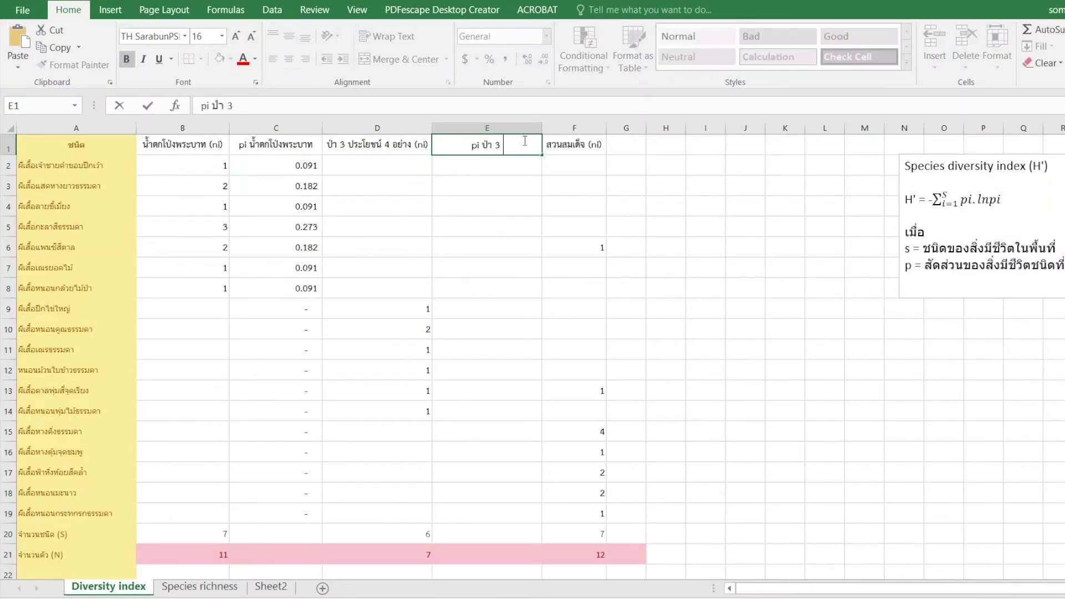
Step: Enter =D9/7 in E9, using the site's total as a fixed number instead of the D21 reference
{"action": "left_click", "coordinate": [499, 307]}
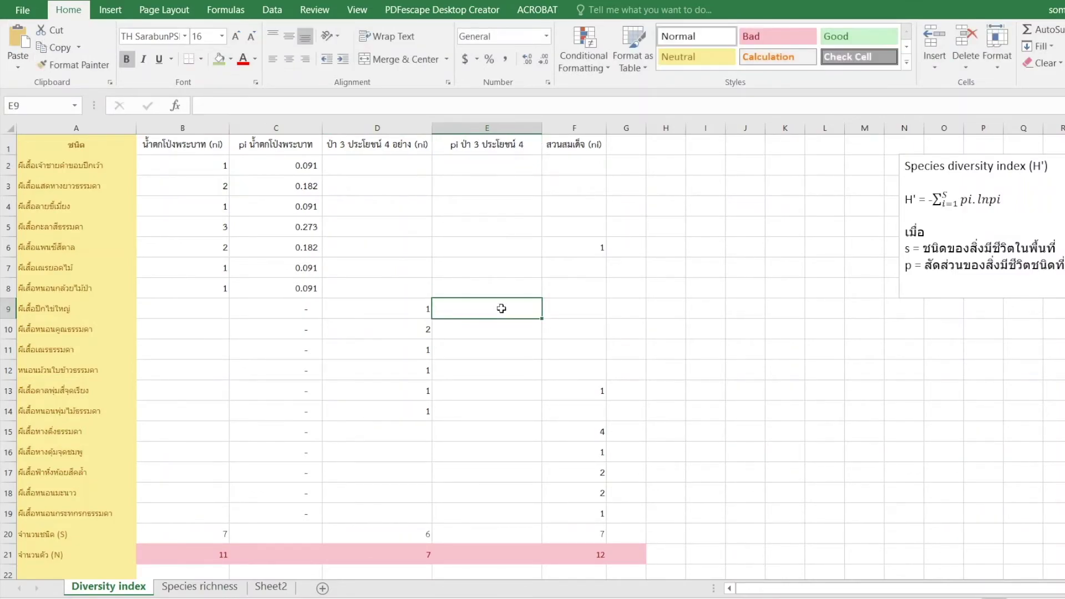
{"action": "type", "text": "="}
{"action": "left_click", "coordinate": [402, 307]}
{"action": "type", "text": "/"}
{"action": "left_click", "coordinate": [429, 554]}
{"action": "key", "text": "BackSpace"}
{"action": "key", "text": "BackSpace"}
{"action": "key", "text": "BackSpace"}
{"action": "type", "text": "7"}
{"action": "key", "text": "Return"}
Step: Fill the E9 formula down to E20 and up to E2
{"action": "left_click", "coordinate": [537, 314]}
{"action": "double_click", "coordinate": [542, 321]}
{"action": "left_click", "coordinate": [515, 308]}
{"action": "left_click_drag", "start_coordinate": [541, 319], "coordinate": [541, 164]}
{"action": "left_click", "coordinate": [632, 166]}
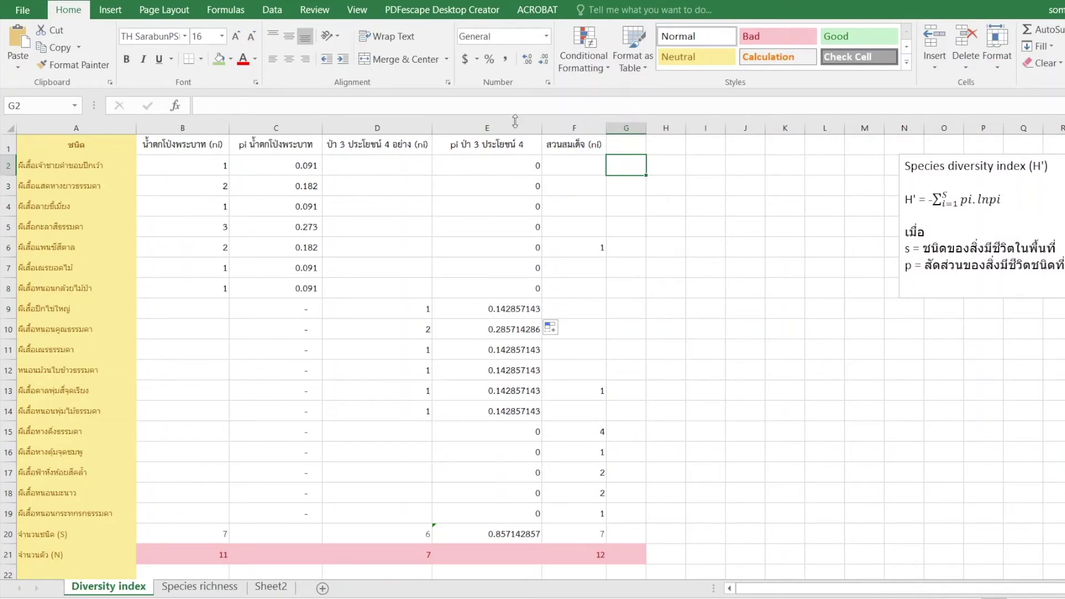
Step: Copy the site name from F1 and enter "pi สวนสมเด็จ" as the header in G1
{"action": "double_click", "coordinate": [551, 146]}
{"action": "left_click_drag", "start_coordinate": [547, 144], "coordinate": [585, 145]}
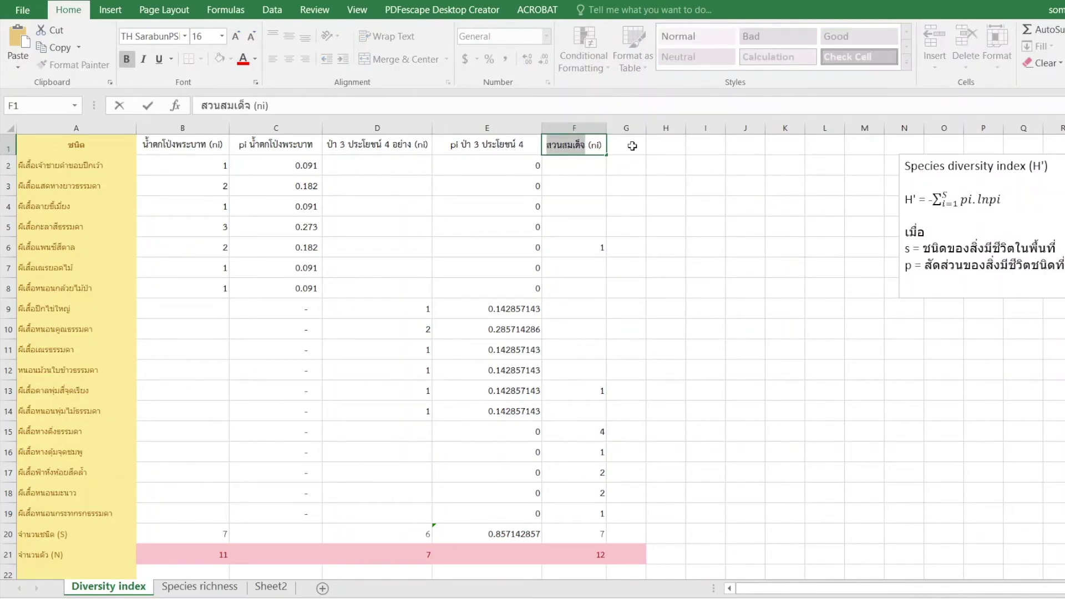
{"action": "key", "text": "Escape"}
{"action": "left_click", "coordinate": [627, 149]}
{"action": "type", "text": "pi"}
{"action": "key", "text": "ctrl+v"}
{"action": "key", "text": "Return"}
Step: Enter =F2/12 in G2, using the site's total as a fixed number instead of the F21 reference
{"action": "type", "text": "="}
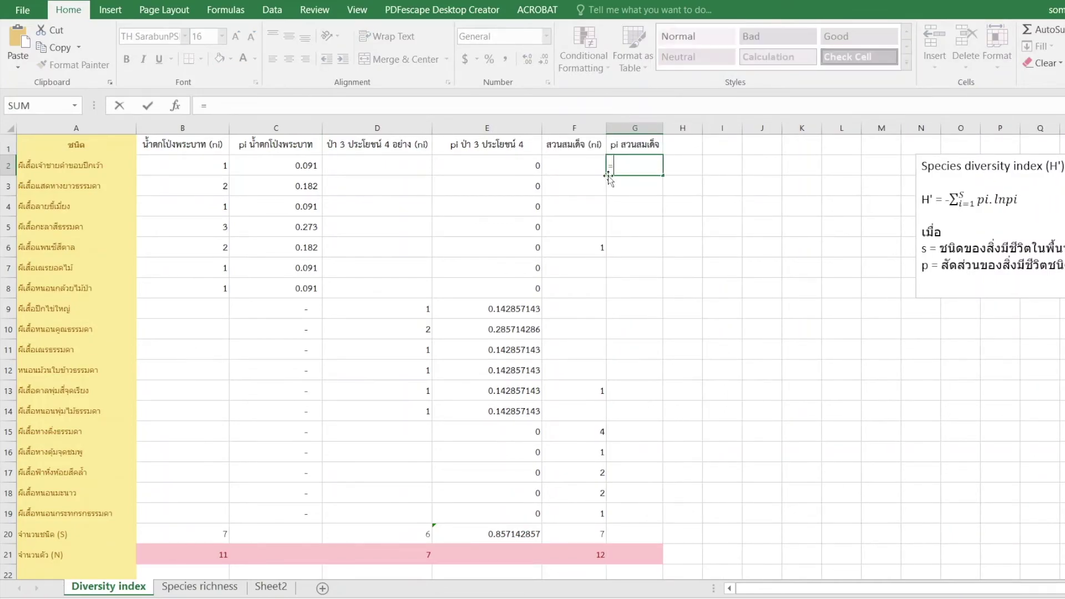
{"action": "left_click", "coordinate": [587, 164]}
{"action": "type", "text": "/"}
{"action": "left_click", "coordinate": [575, 556]}
{"action": "key", "text": "BackSpace"}
{"action": "key", "text": "BackSpace"}
{"action": "key", "text": "BackSpace"}
{"action": "type", "text": "12"}
{"action": "key", "text": "Return"}
Step: Fill the G2 formula down to G20
{"action": "left_click", "coordinate": [642, 164]}
{"action": "double_click", "coordinate": [662, 175]}
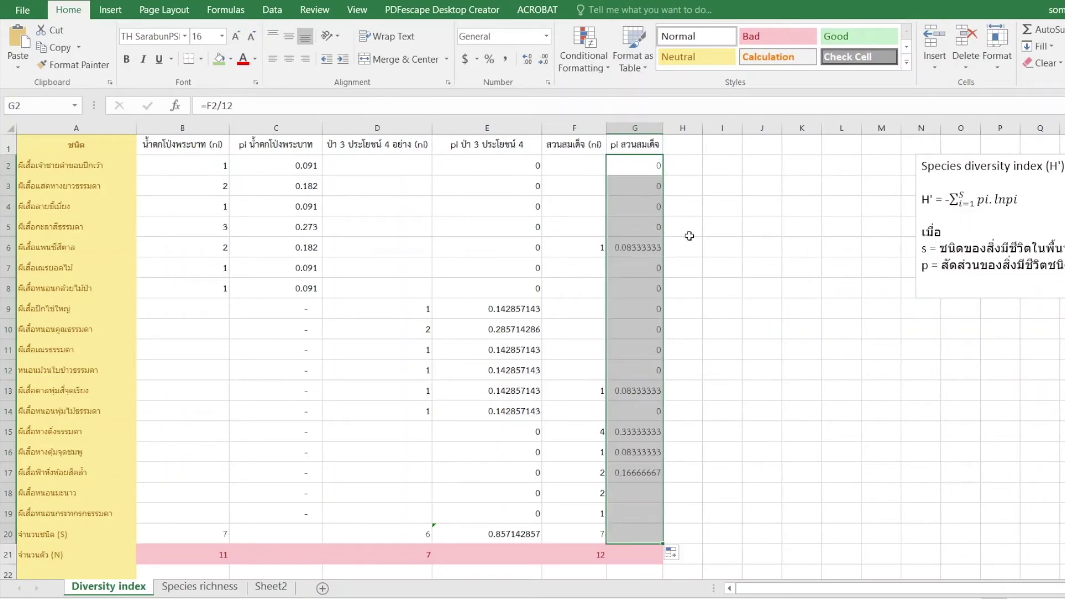
{"action": "left_click", "coordinate": [761, 370]}
Step: Format the pi values in E2:E19 and G2:G19 in comma style with three decimal places
{"action": "left_click", "coordinate": [275, 309]}
{"action": "left_click_drag", "start_coordinate": [505, 159], "coordinate": [499, 513]}
{"action": "left_click", "coordinate": [504, 59]}
{"action": "left_click", "coordinate": [527, 59]}
{"action": "left_click_drag", "start_coordinate": [635, 165], "coordinate": [632, 513]}
{"action": "left_click", "coordinate": [505, 58]}
{"action": "left_click", "coordinate": [527, 58]}
Step: Clear the unwanted pi formulas from E20 and G20 in the จำนวนชนิด (S) row
{"action": "left_click", "coordinate": [506, 527]}
{"action": "key", "text": "Delete"}
{"action": "left_click", "coordinate": [631, 536]}
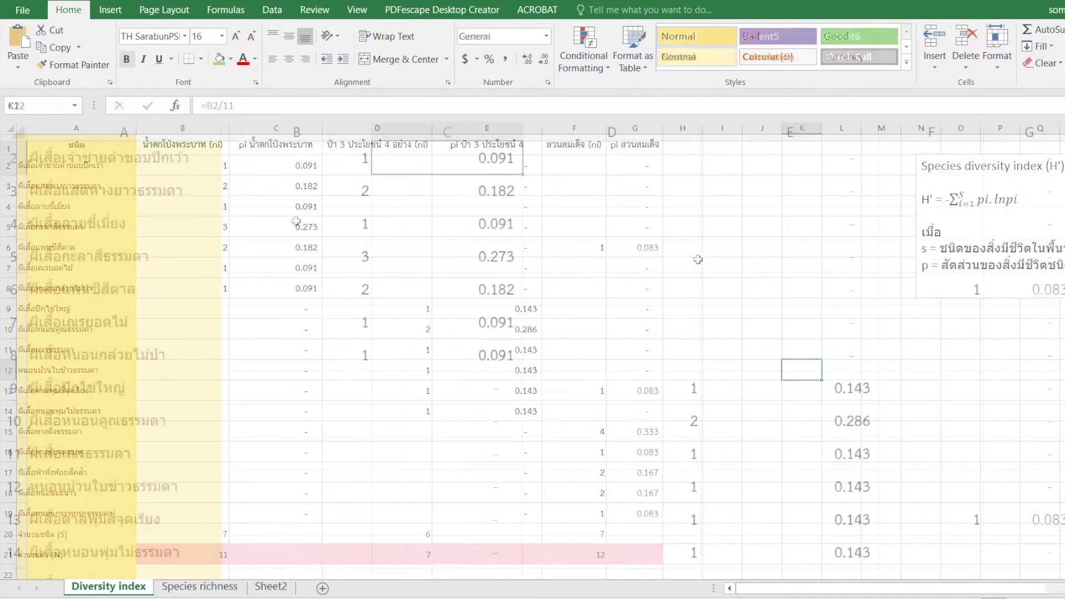
Step: Edit the C2 formula to put B2/11 in parentheses and multiply it by an empty ln() function
{"action": "scroll", "coordinate": [342, 247], "scroll_direction": "up", "scroll_amount": 1}
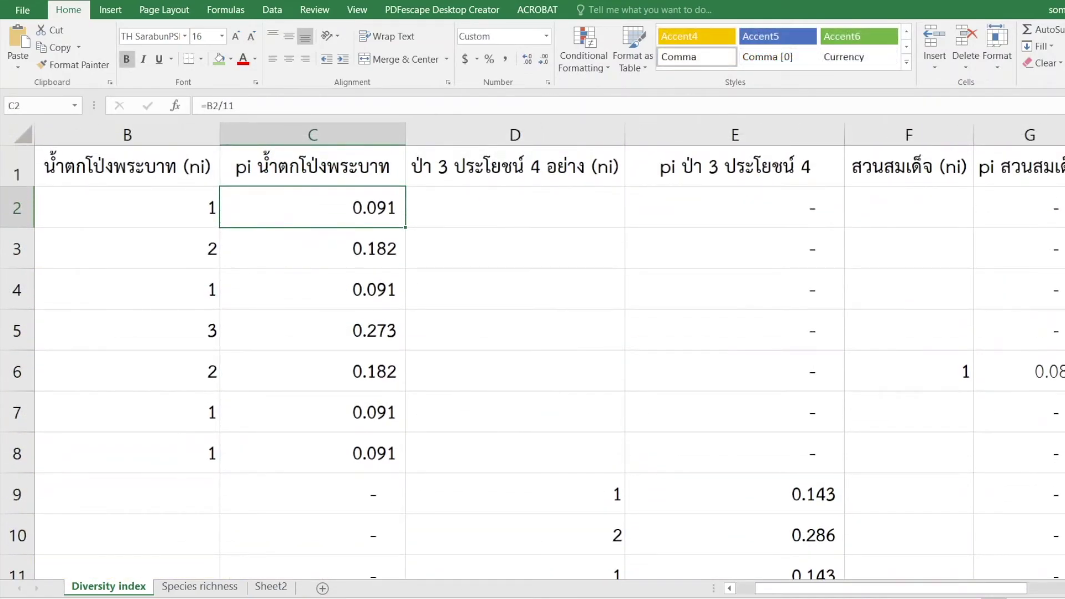
{"action": "left_click_drag", "start_coordinate": [850, 588], "coordinate": [799, 592]}
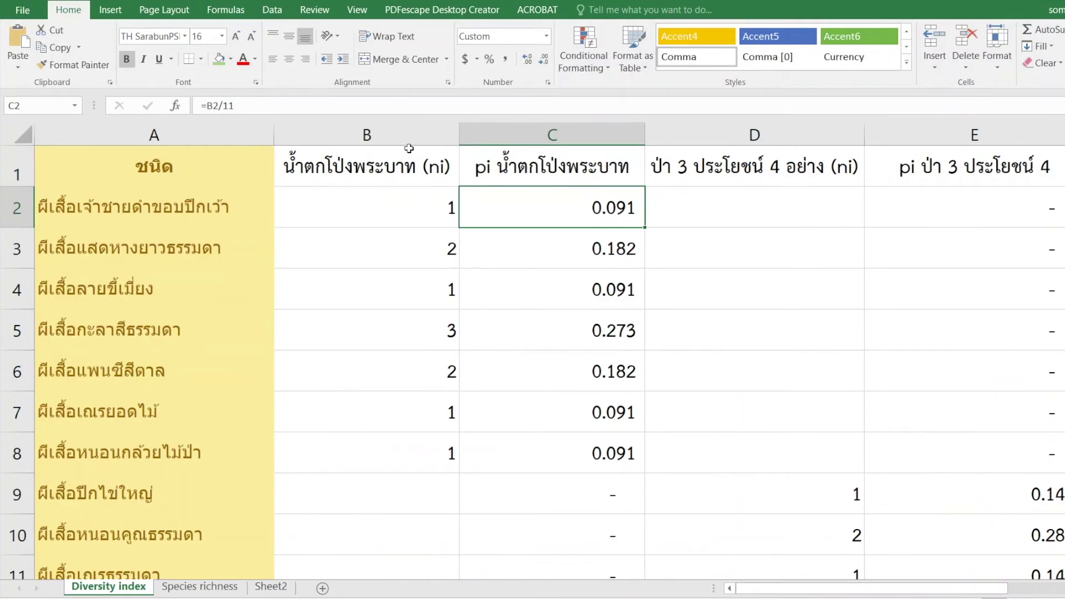
{"action": "left_click_drag", "start_coordinate": [233, 105], "coordinate": [210, 104]}
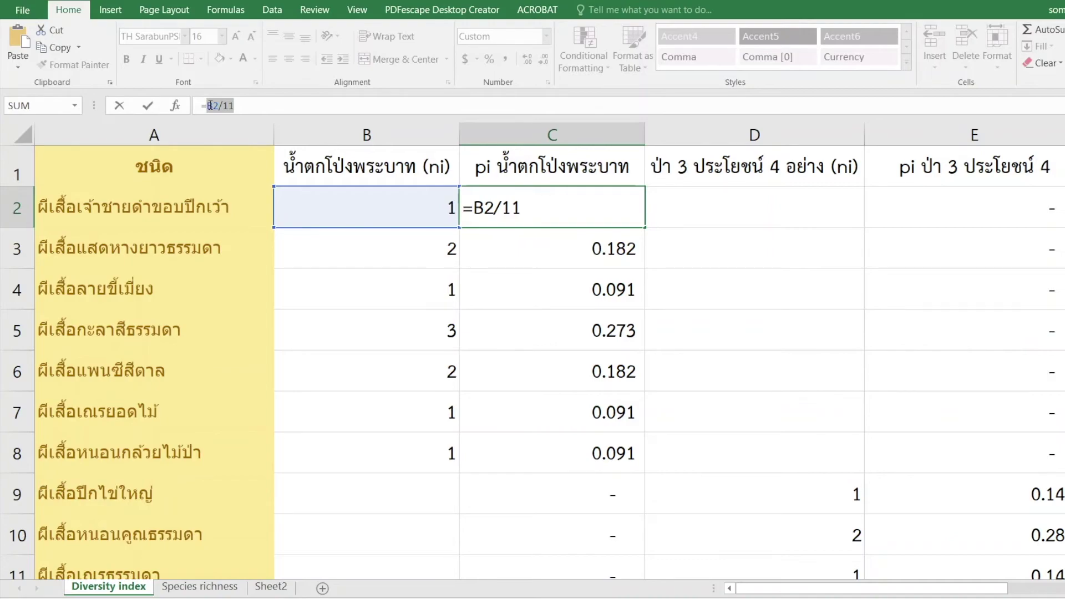
{"action": "left_click", "coordinate": [208, 105]}
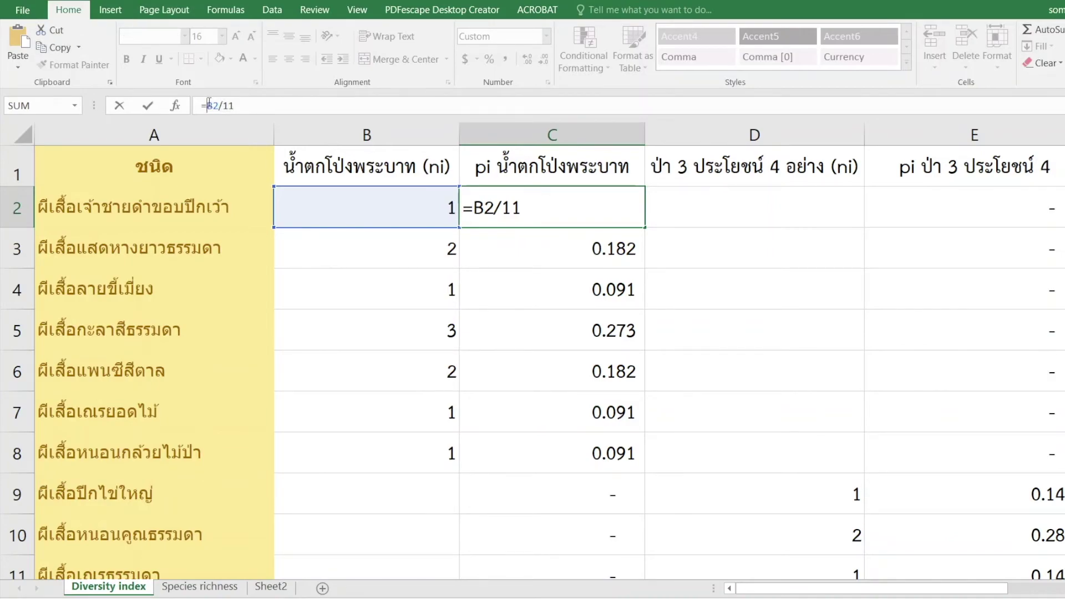
{"action": "type", "text": "(B2/11)"}
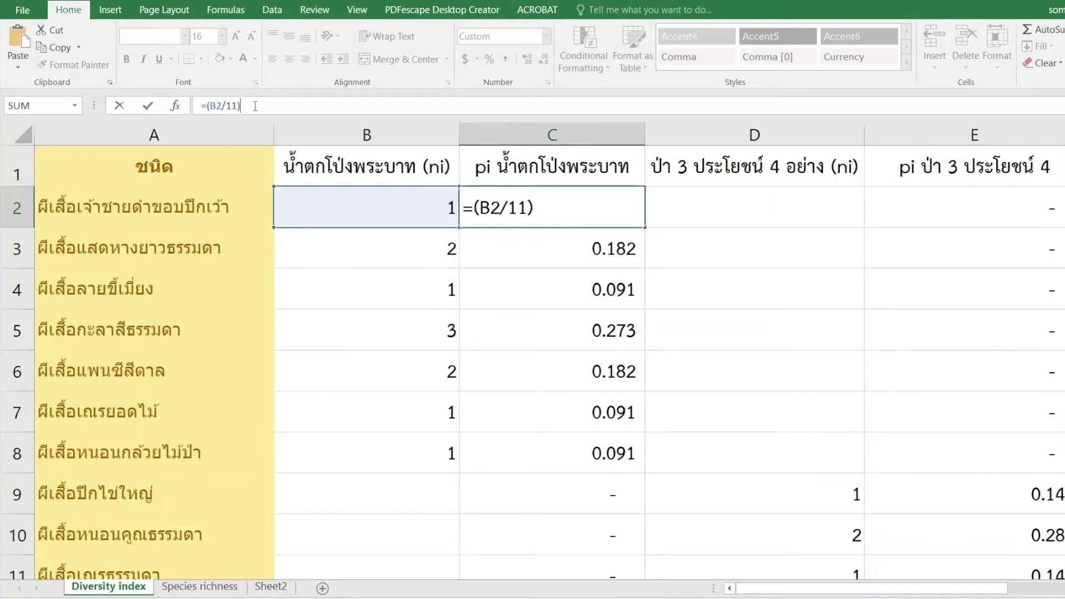
{"action": "type", "text": "*ln"}
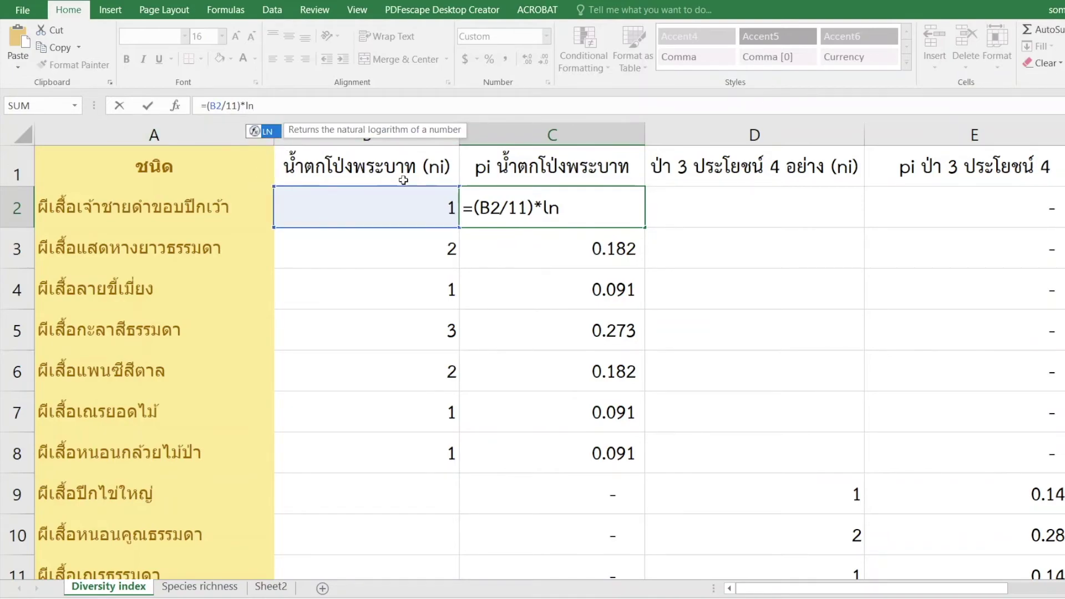
{"action": "type", "text": "()"}
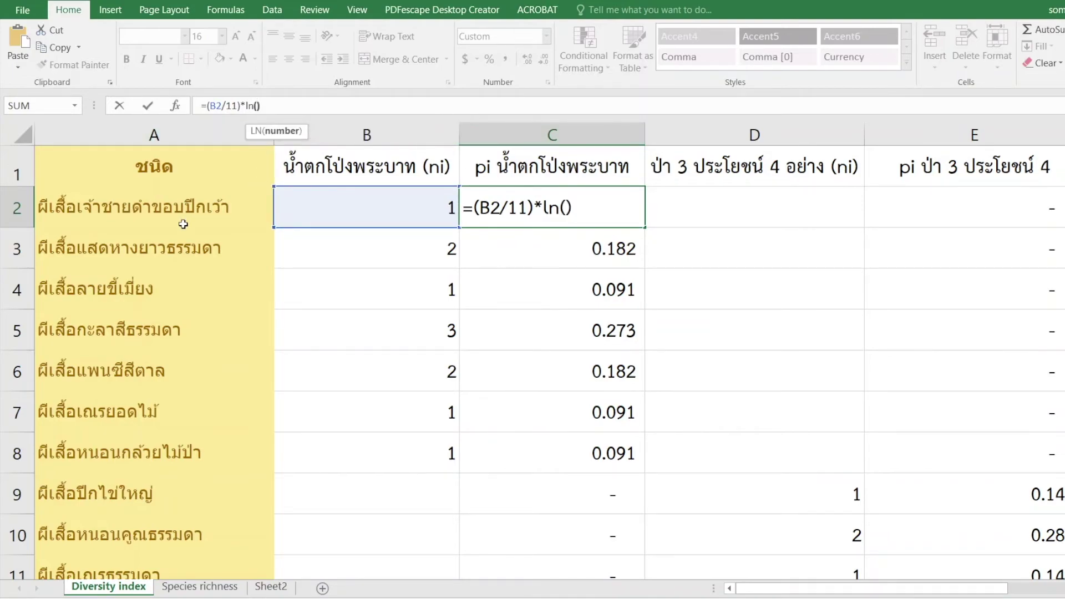
{"action": "left_click", "coordinate": [258, 105]}
{"action": "type", "text": "pi"}
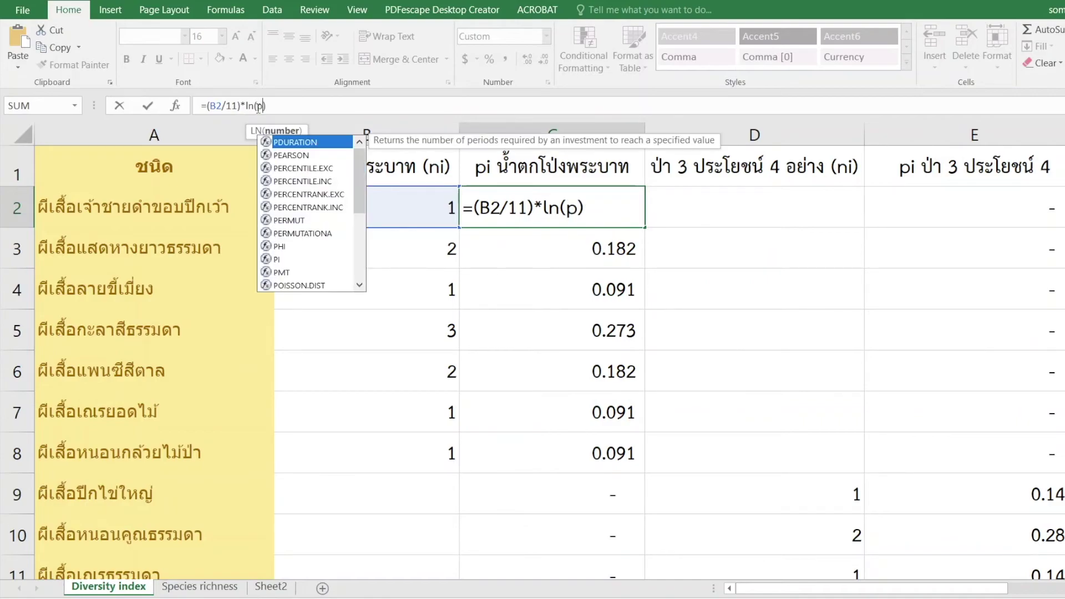
{"action": "key", "text": "BackSpace"}
{"action": "key", "text": "BackSpace"}
Step: Complete the C2 formula as =(B2/11)*ln(B2/11) by reusing B2/11 inside the ln() function
{"action": "left_click_drag", "start_coordinate": [238, 106], "coordinate": [209, 105]}
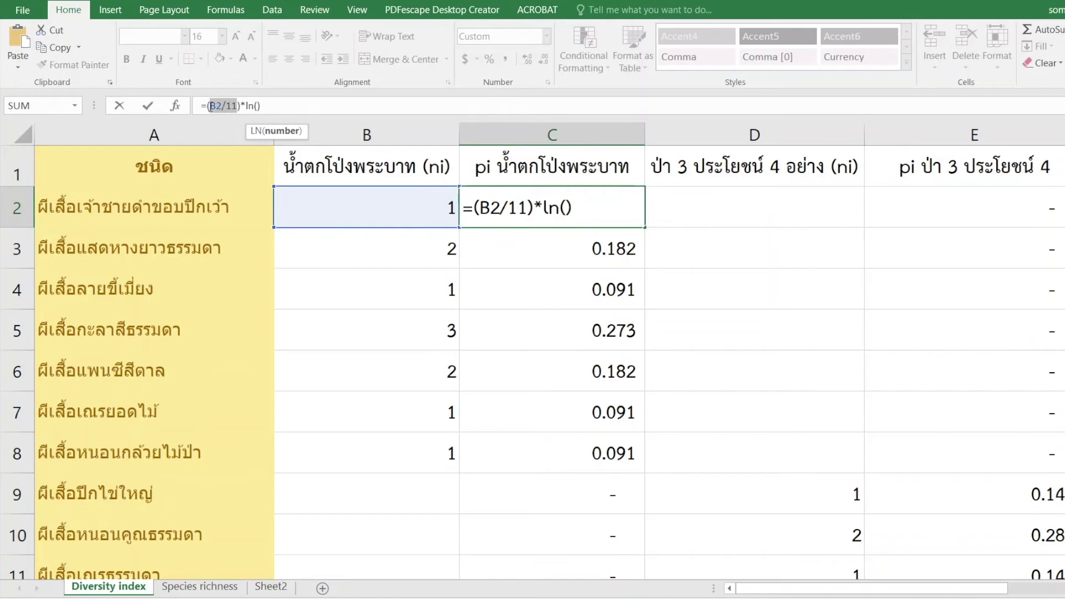
{"action": "key", "text": "ctrl+c"}
{"action": "left_click", "coordinate": [257, 105]}
{"action": "left_click", "coordinate": [18, 40]}
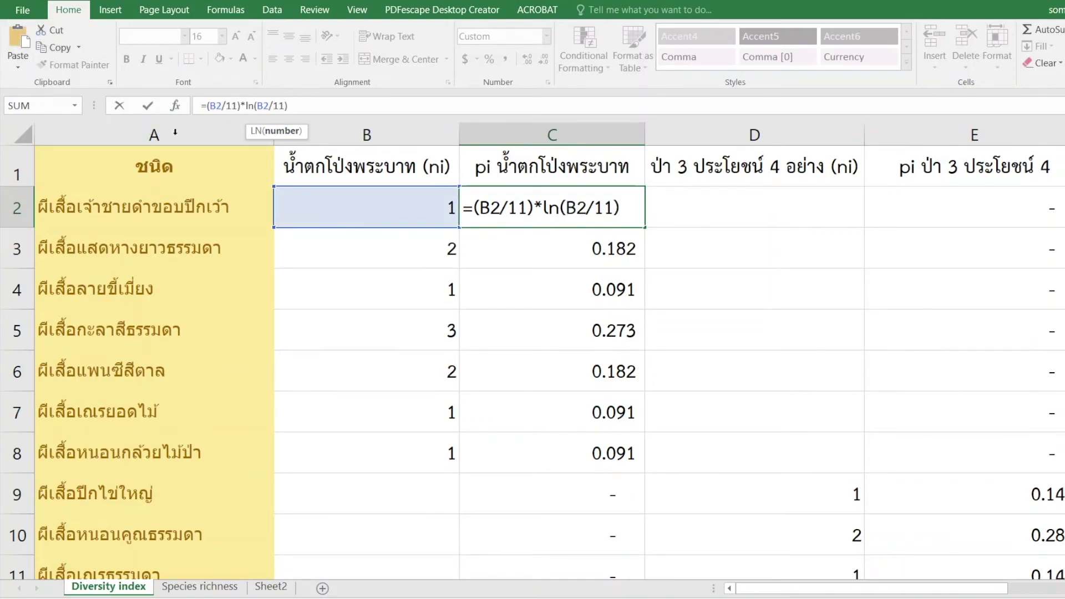
{"action": "left_click_drag", "start_coordinate": [287, 105], "coordinate": [204, 104]}
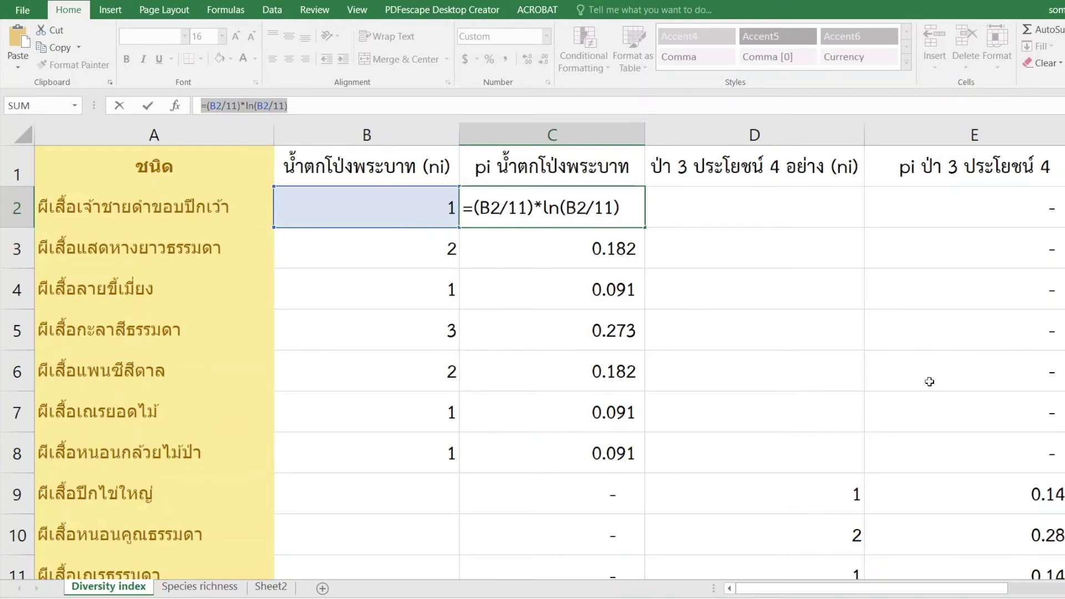
{"action": "key", "text": "Return"}
{"action": "left_click", "coordinate": [554, 204]}
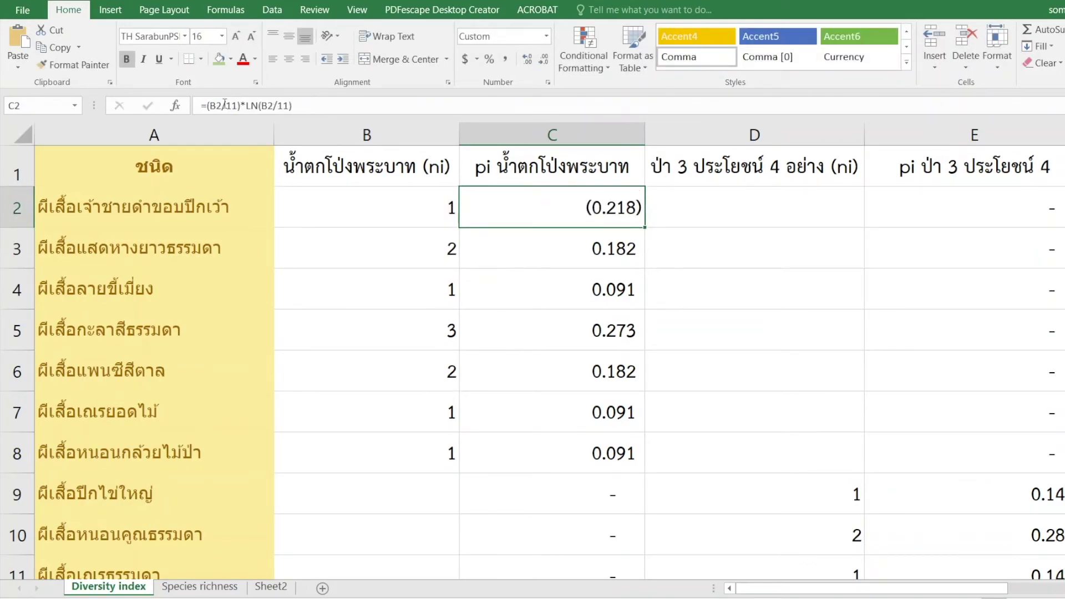
Step: Try removing the parentheses around the first B2/11 in the C2 formula
{"action": "left_click", "coordinate": [297, 106]}
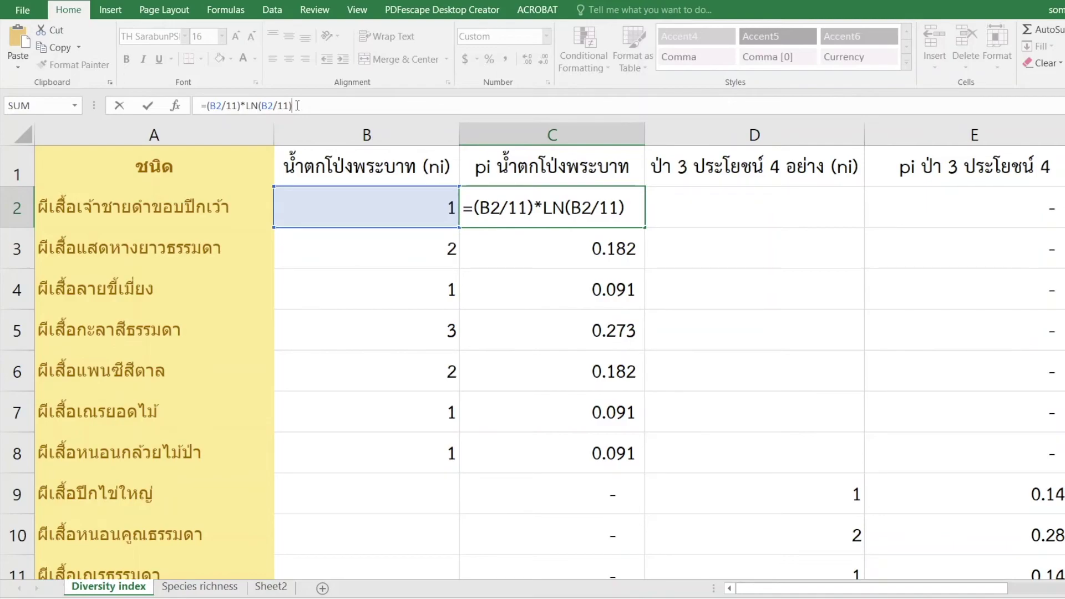
{"action": "left_click", "coordinate": [209, 106]}
{"action": "key", "text": "BackSpace"}
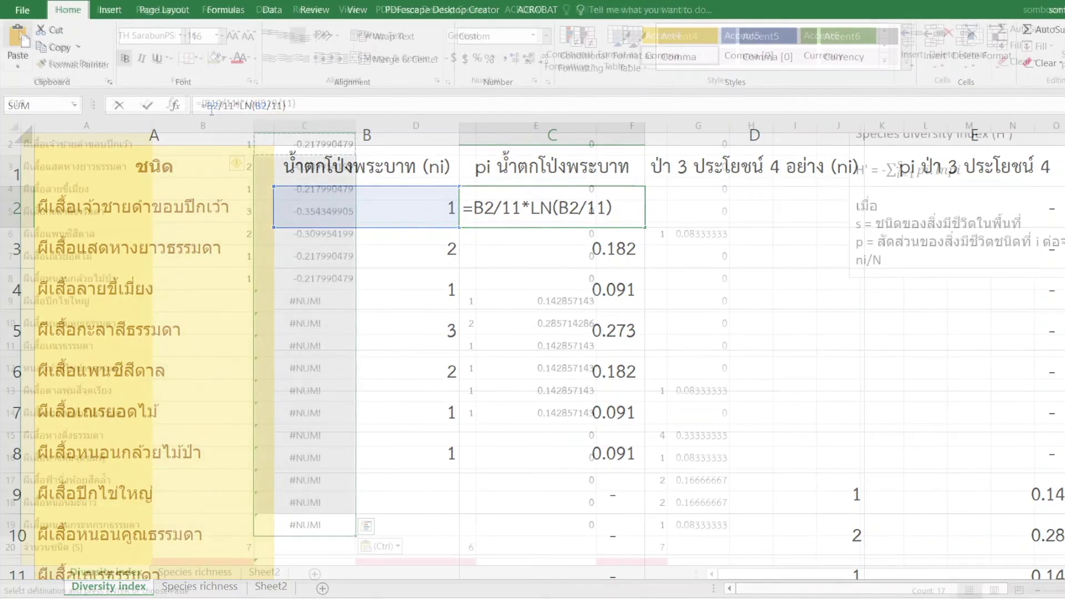
Step: Clear the #NUM! results from C9:C19, where the first site has no species count
{"action": "left_click", "coordinate": [350, 304]}
{"action": "mouse_move", "coordinate": [341, 297]}
{"action": "left_mouse_down"}
{"action": "mouse_move", "coordinate": [325, 468]}
{"action": "mouse_move", "coordinate": [307, 525]}
{"action": "left_mouse_up"}
{"action": "key", "text": "Escape"}
{"action": "key", "text": "Delete"}
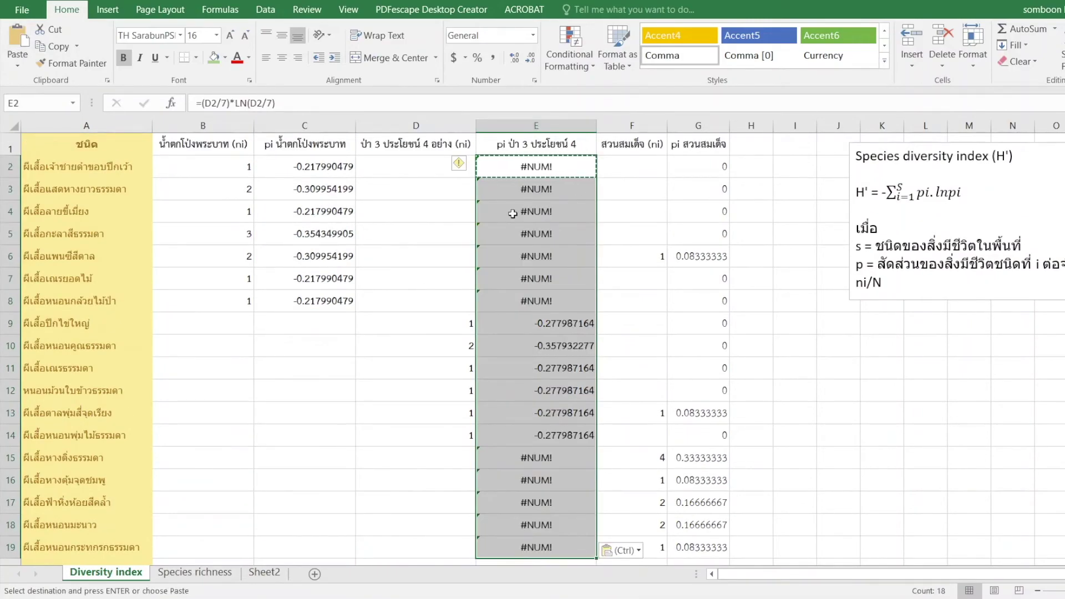
Step: Clear the #NUM! results from E2:E8 and E15:E19, where the second site has no species count
{"action": "left_click_drag", "start_coordinate": [579, 163], "coordinate": [571, 294]}
{"action": "key", "text": "Delete"}
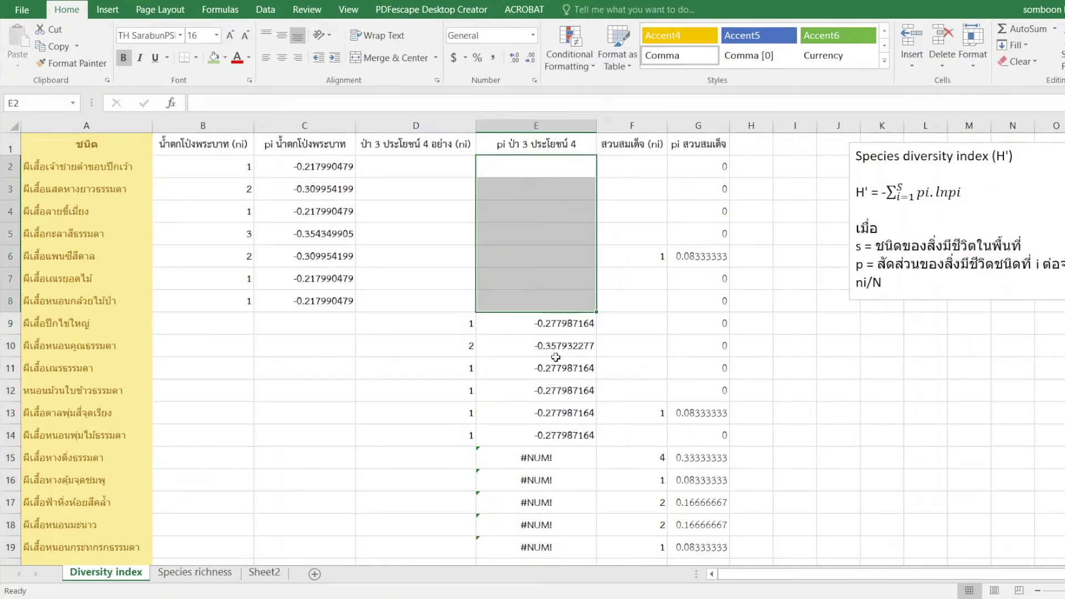
{"action": "left_click", "coordinate": [546, 467]}
{"action": "scroll", "coordinate": [548, 355], "scroll_direction": "down", "scroll_amount": 3}
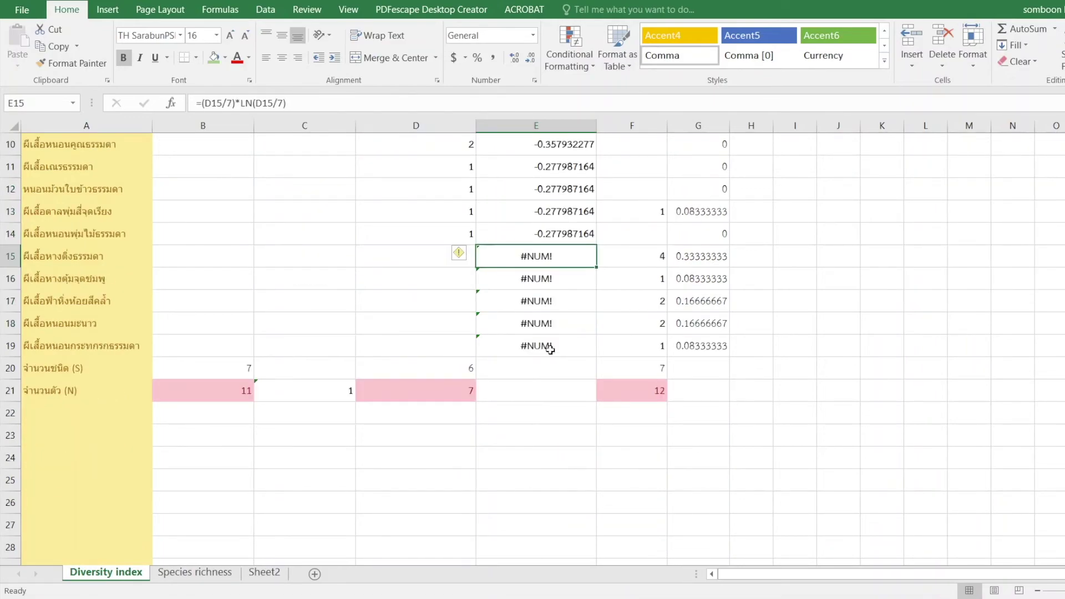
{"action": "left_click", "coordinate": [550, 348], "text": "shift"}
{"action": "key", "text": "Delete"}
{"action": "scroll", "coordinate": [548, 350], "scroll_direction": "up", "scroll_amount": 3}
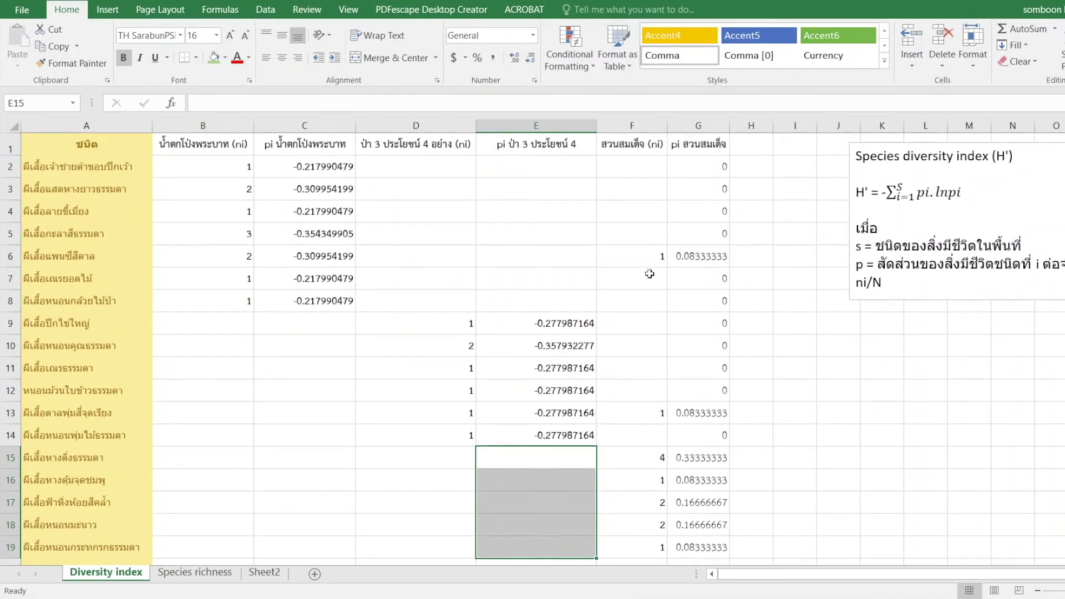
Step: Extend the G2 formula to =F2/12*ln(F2/12) for the third site
{"action": "left_click", "coordinate": [722, 165]}
{"action": "double_click", "coordinate": [722, 165]}
{"action": "type", "text": "*ln()"}
{"action": "left_click", "coordinate": [245, 104]}
{"action": "type", "text": "f2/12"}
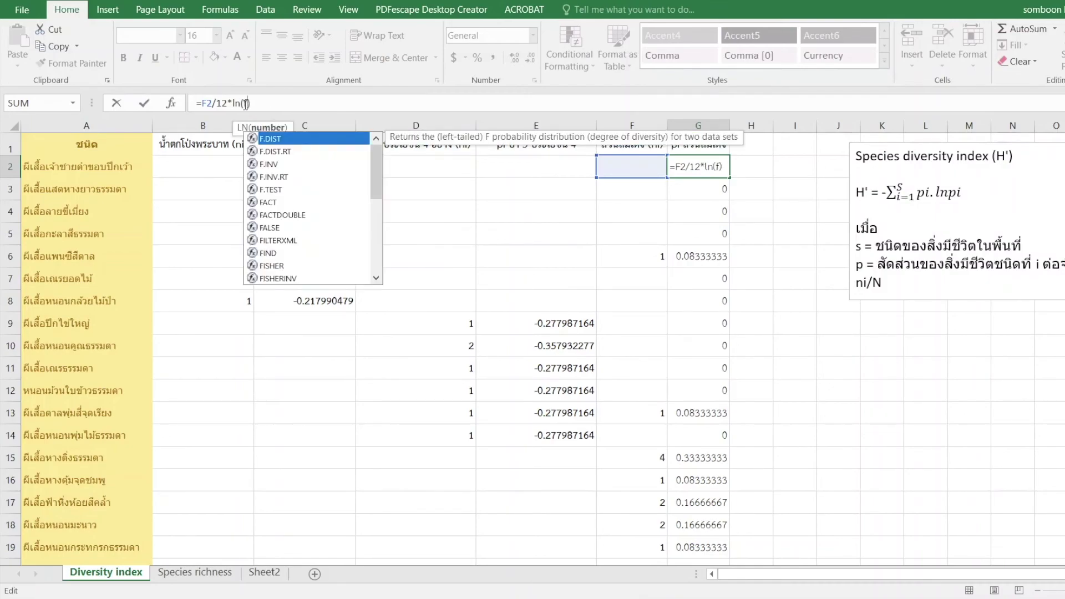
{"action": "scroll", "coordinate": [532, 349], "scroll_direction": "down", "scroll_amount": 1}
{"action": "scroll", "coordinate": [532, 349], "scroll_direction": "up", "scroll_amount": 1}
{"action": "key", "text": "Return"}
{"action": "key", "text": "Up"}
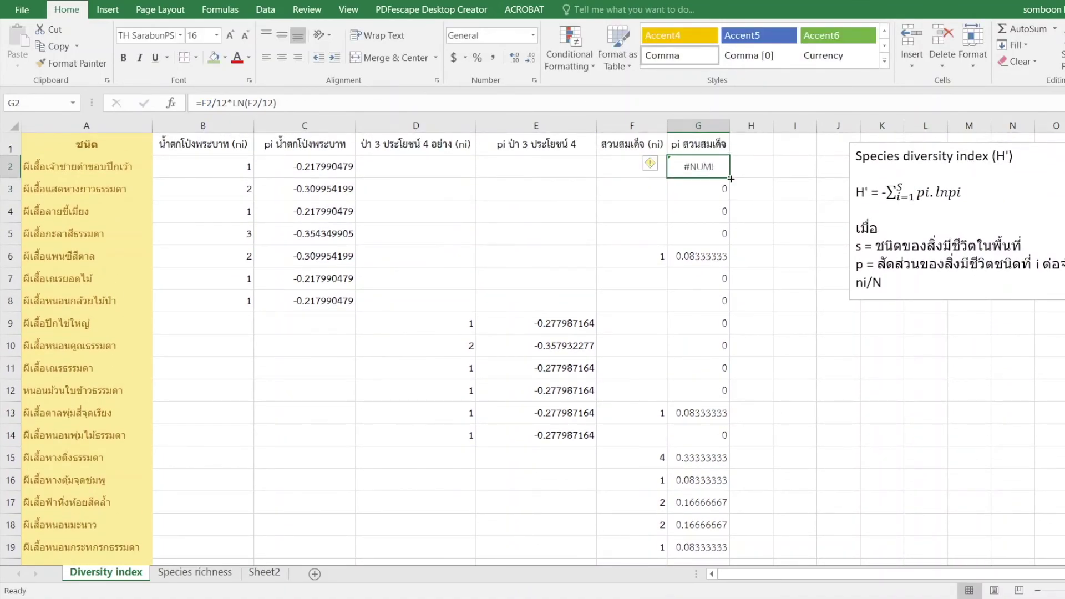
Step: Fill the G2 formula down column G and clear the #NUM! results from G2:G5, G7:G12 and G14
{"action": "double_click", "coordinate": [730, 176]}
{"action": "left_click_drag", "start_coordinate": [718, 167], "coordinate": [716, 324]}
{"action": "key", "text": "Delete"}
{"action": "scroll", "coordinate": [718, 230], "scroll_direction": "down", "scroll_amount": 1}
{"action": "key", "text": "Delete"}
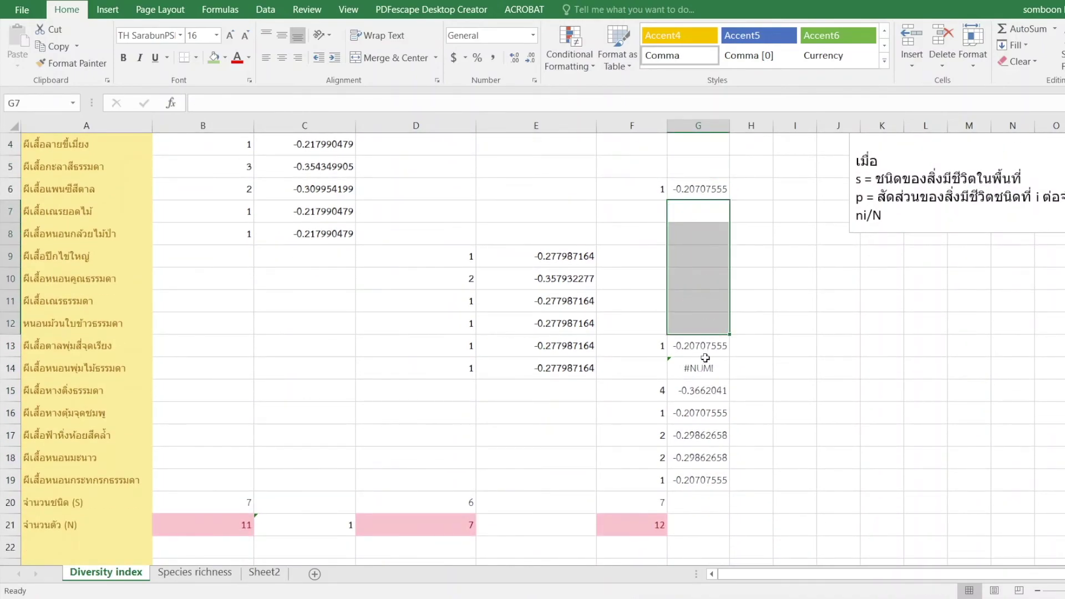
{"action": "left_click", "coordinate": [701, 367]}
{"action": "key", "text": "Delete"}
{"action": "scroll", "coordinate": [762, 349], "scroll_direction": "up", "scroll_amount": 1}
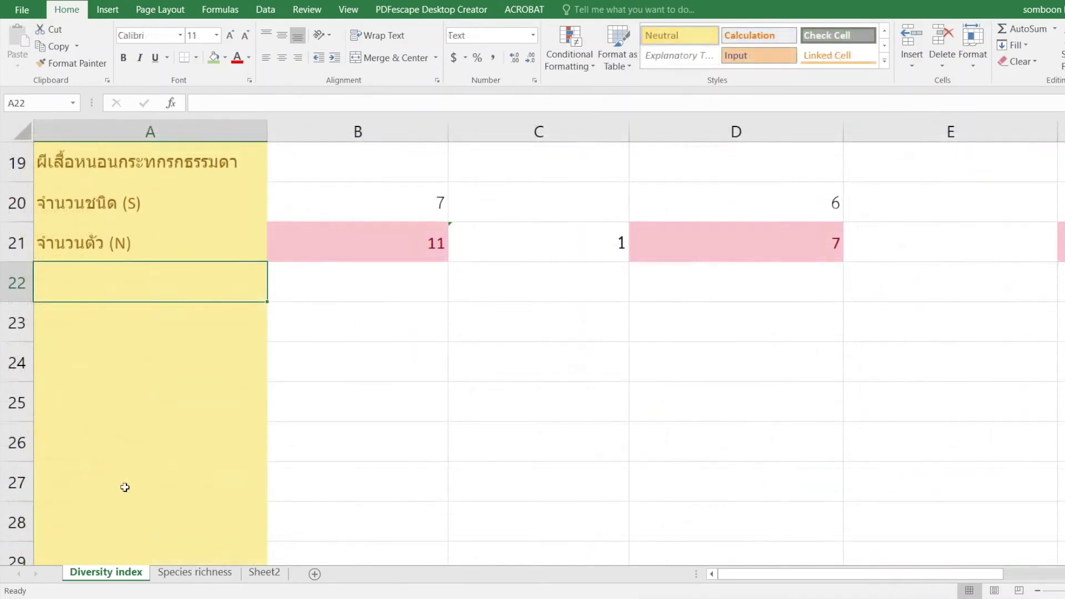
Step: Label cell A22 as Species diversity index (H')
{"action": "scroll", "coordinate": [124, 487], "scroll_direction": "up", "scroll_amount": 1}
{"action": "type", "text": "Speices"}
{"action": "key", "text": "BackSpace"}
{"action": "key", "text": "BackSpace"}
{"action": "key", "text": "BackSpace"}
{"action": "key", "text": "BackSpace"}
{"action": "type", "text": "cies diversity index (H"}
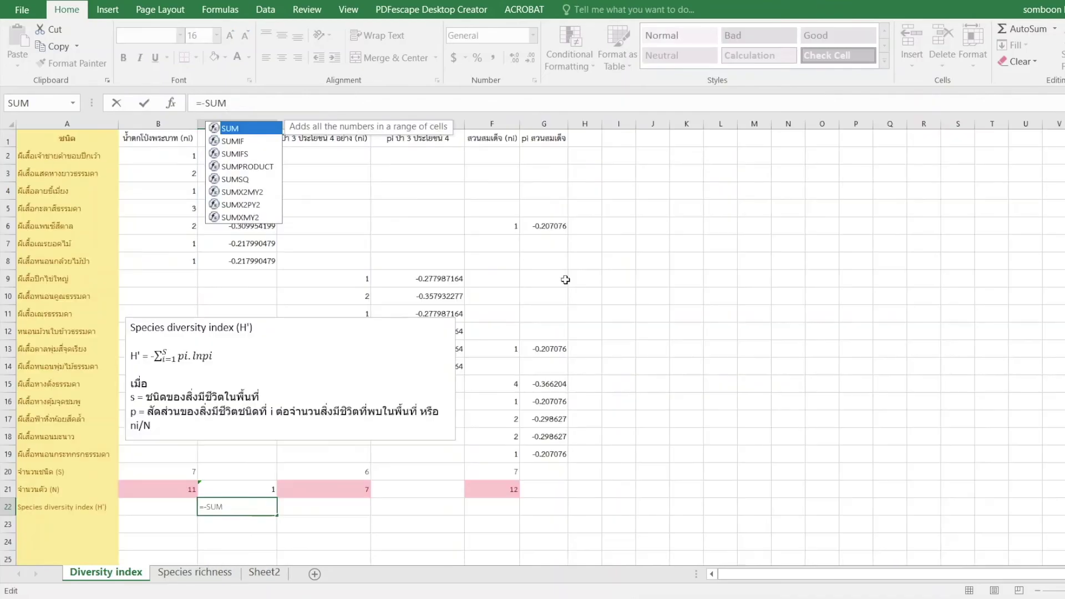
Step: Enter a =-SUM() formula over the species values of column C in C22, and move the H' formula text box off the table
{"action": "type", "text": "("}
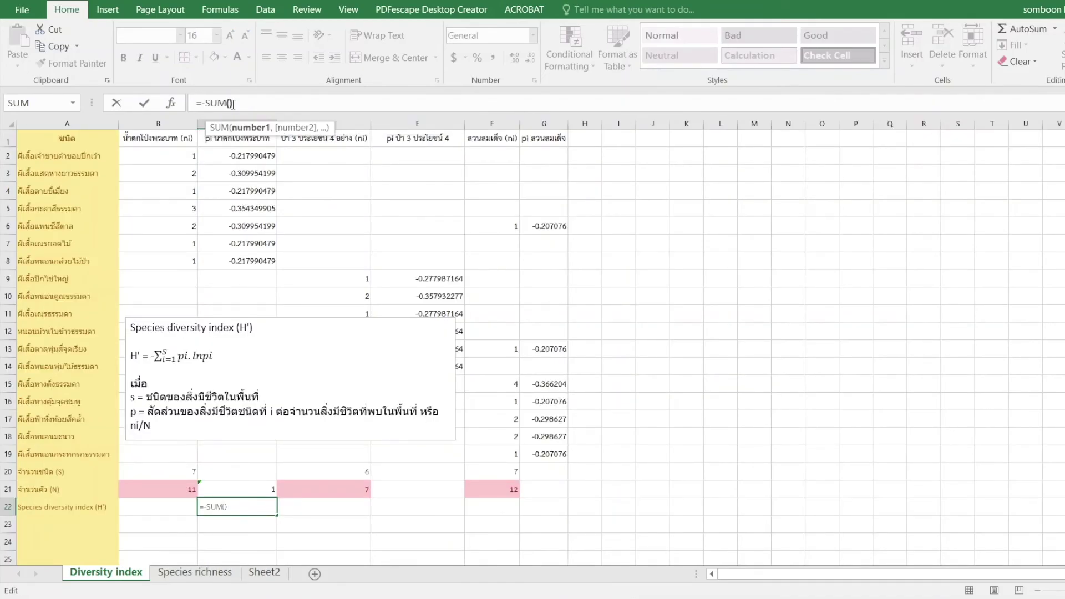
{"action": "left_click", "coordinate": [235, 156]}
{"action": "left_click_drag", "start_coordinate": [234, 156], "coordinate": [244, 464]}
{"action": "key", "text": "Return"}
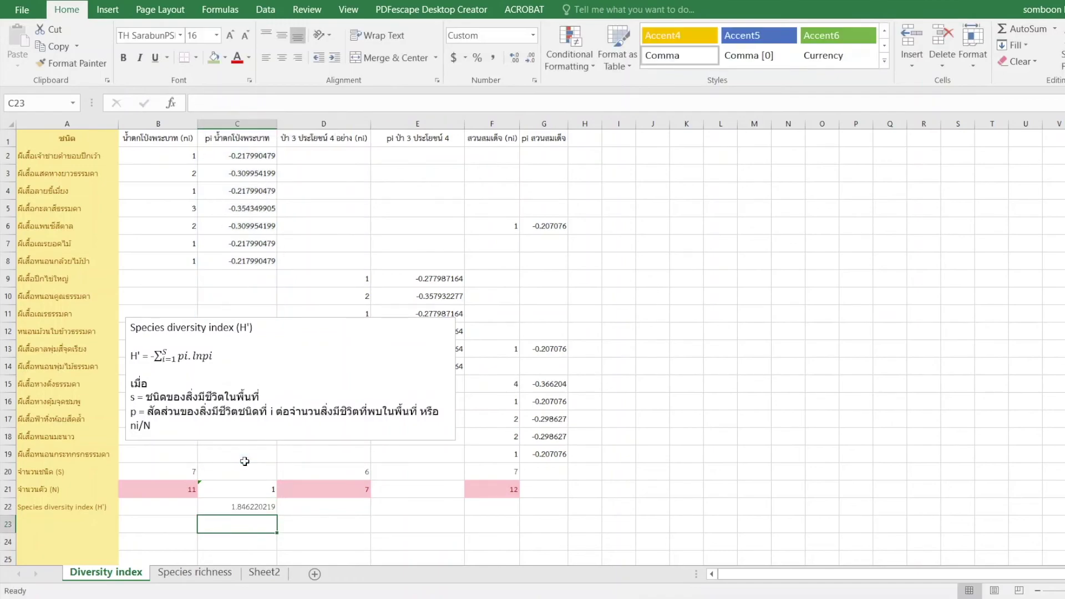
{"action": "left_click", "coordinate": [262, 320]}
{"action": "left_click_drag", "start_coordinate": [261, 320], "coordinate": [727, 175]}
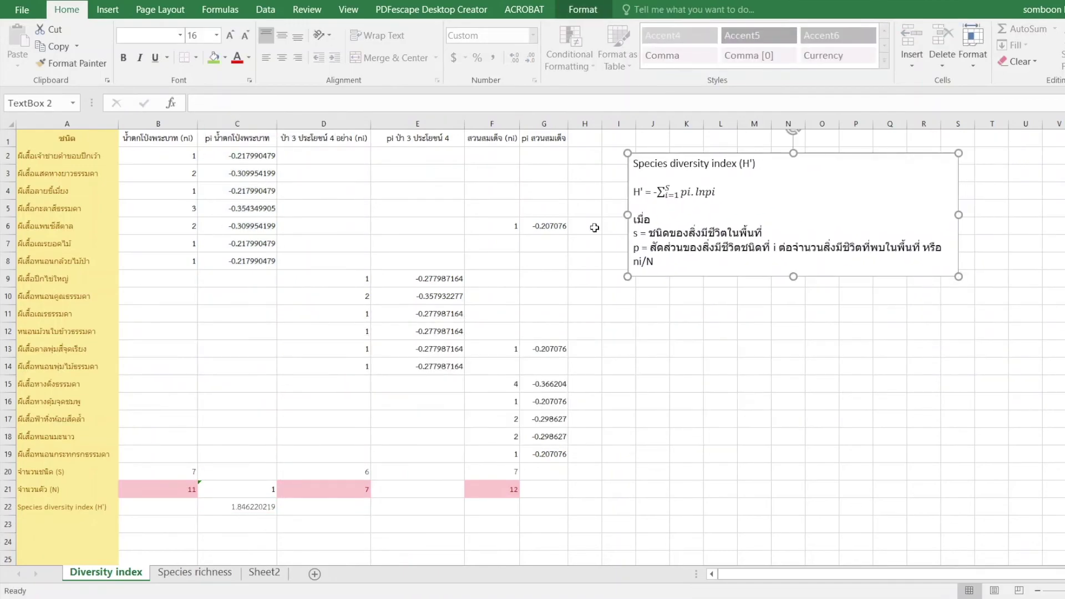
Step: Copy the C22 index formula to E22 and G22, and show the species values in column G with three decimals
{"action": "left_click", "coordinate": [237, 506]}
{"action": "key", "text": "ctrl+c"}
{"action": "left_click", "coordinate": [397, 506]}
{"action": "key", "text": "ctrl+v"}
{"action": "left_click", "coordinate": [546, 507]}
{"action": "key", "text": "ctrl+v"}
{"action": "left_click", "coordinate": [683, 520]}
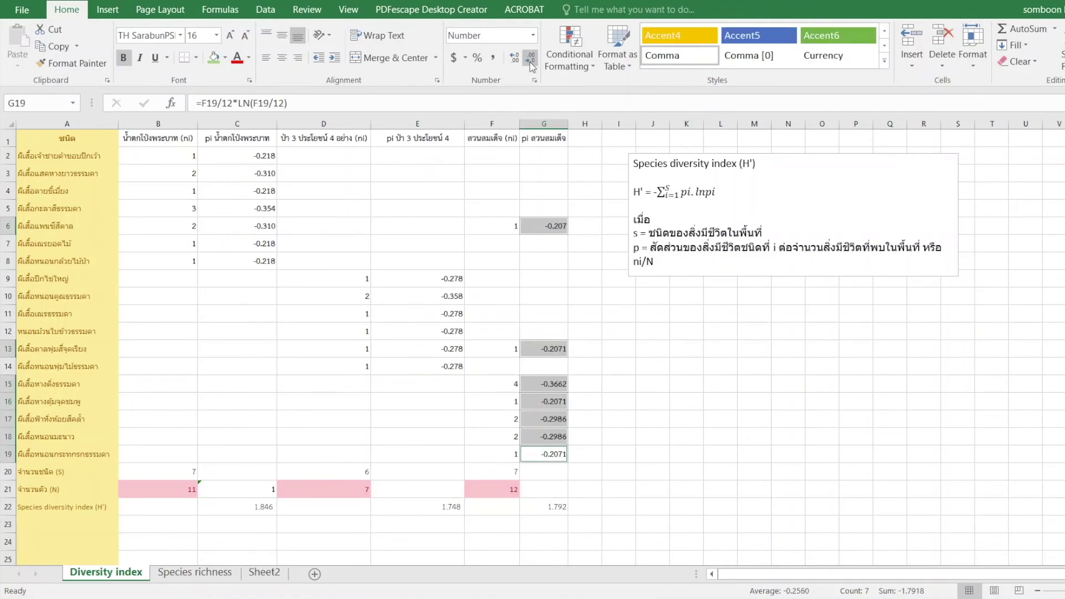
{"action": "left_click", "coordinate": [529, 57]}
{"action": "left_click", "coordinate": [821, 488]}
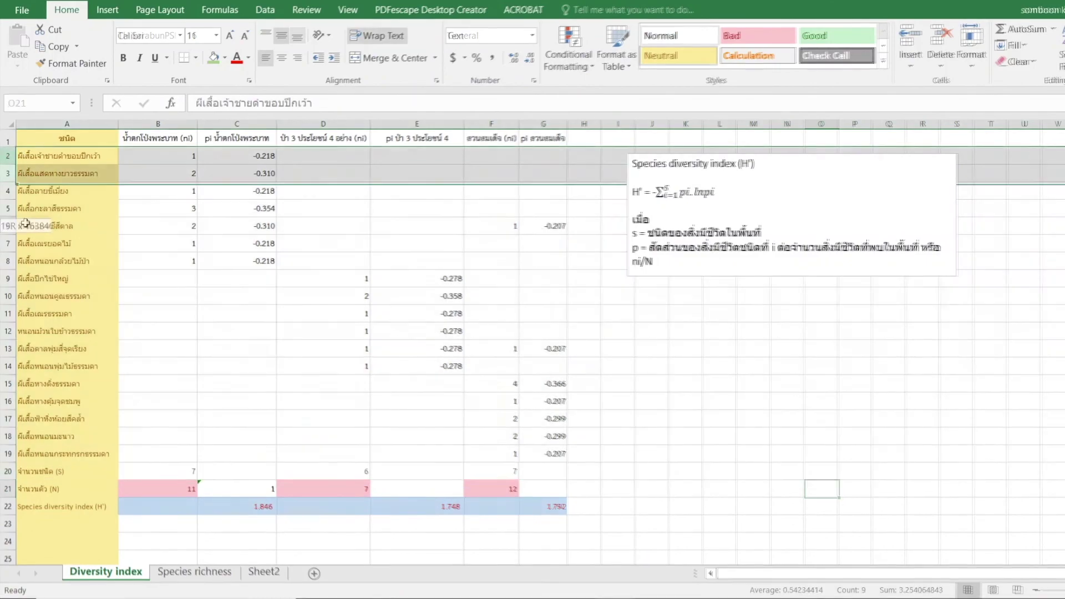
Step: Hide species rows 2 to 19 so that only the header and summary rows are shown
{"action": "right_click", "coordinate": [139, 377]}
{"action": "left_click", "coordinate": [154, 344]}
{"action": "scroll", "coordinate": [154, 343], "scroll_direction": "up", "scroll_amount": 4}
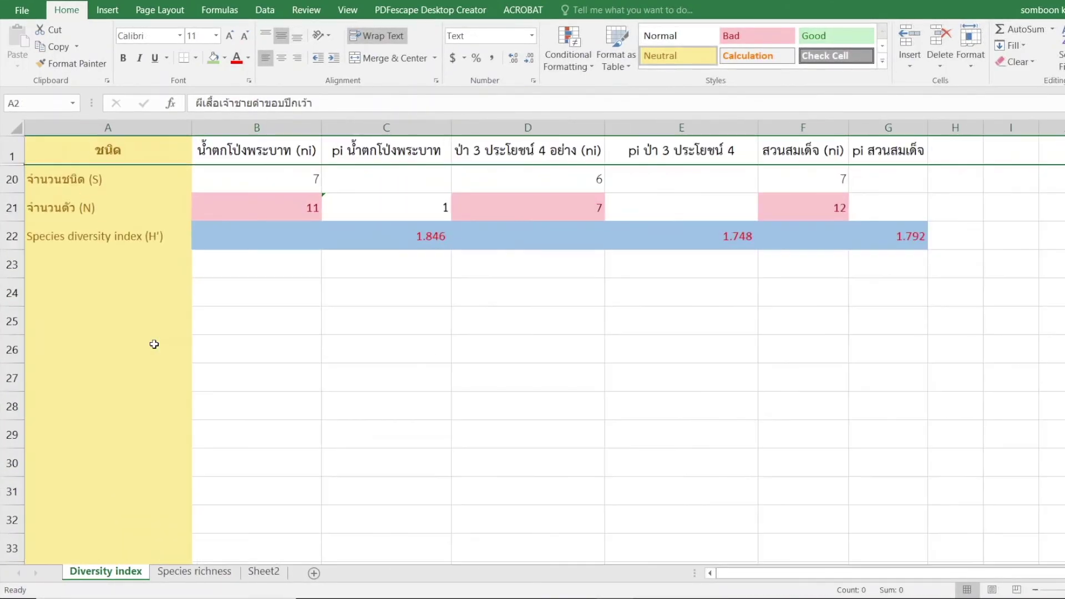
{"action": "scroll", "coordinate": [154, 344], "scroll_direction": "up", "scroll_amount": 1}
{"action": "left_click", "coordinate": [43, 312]}
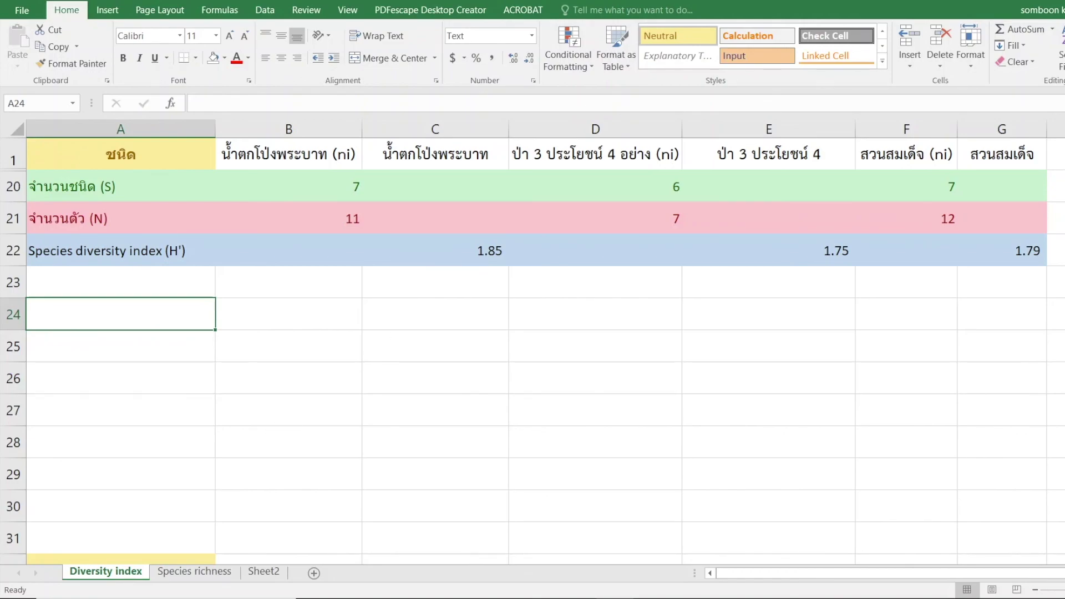
Step: Close the workbook with its changes saved, naming the file Species diversity data with the prefix BIE4109
{"action": "key", "text": "alt+F4"}
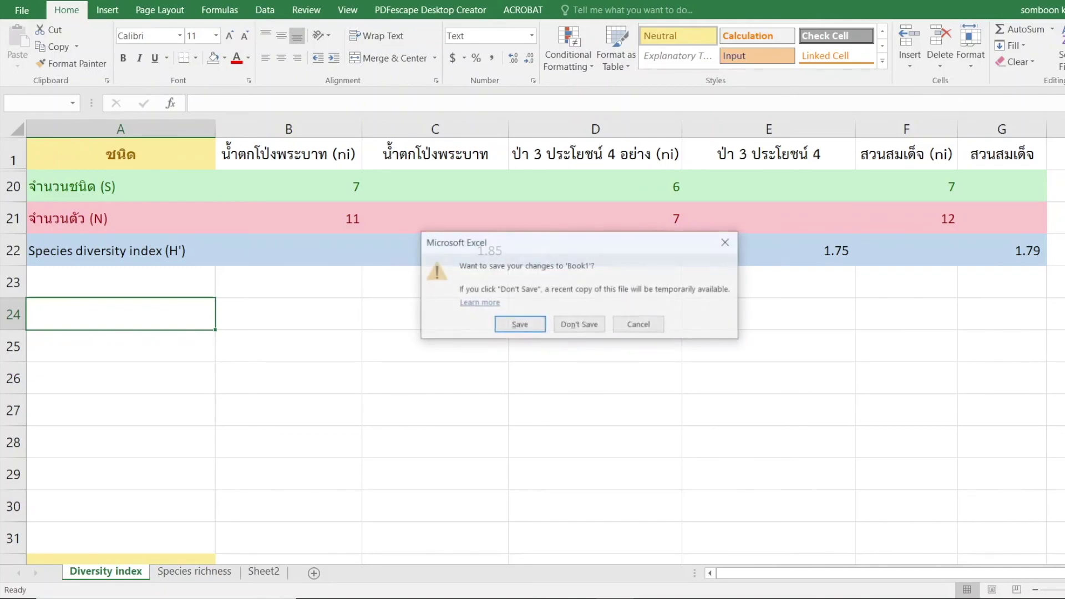
{"action": "left_click", "coordinate": [531, 327]}
{"action": "type", "text": "Species"}
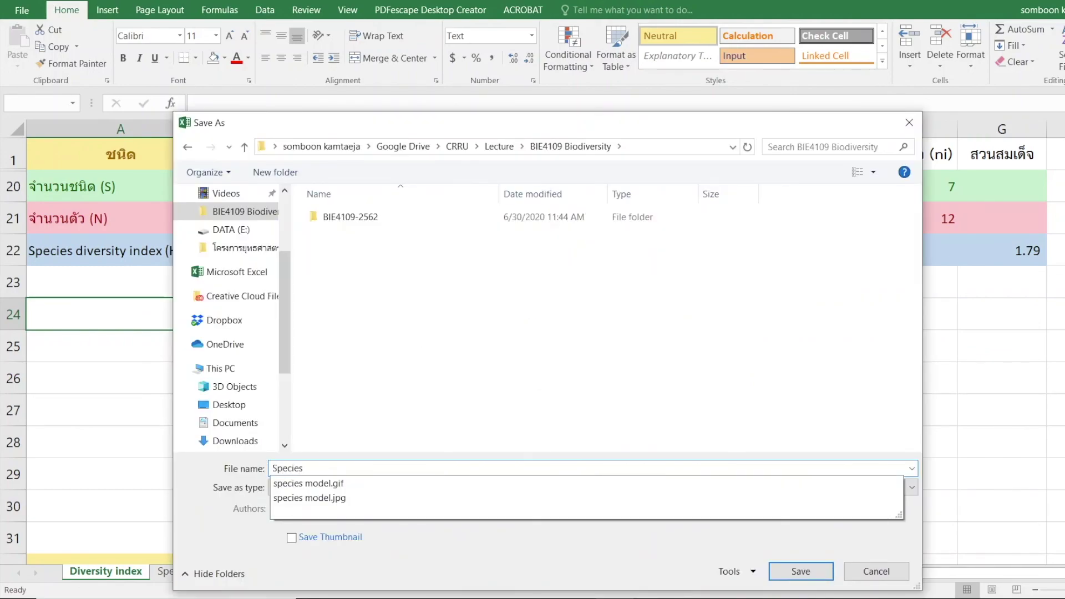
{"action": "type", "text": " dive"}
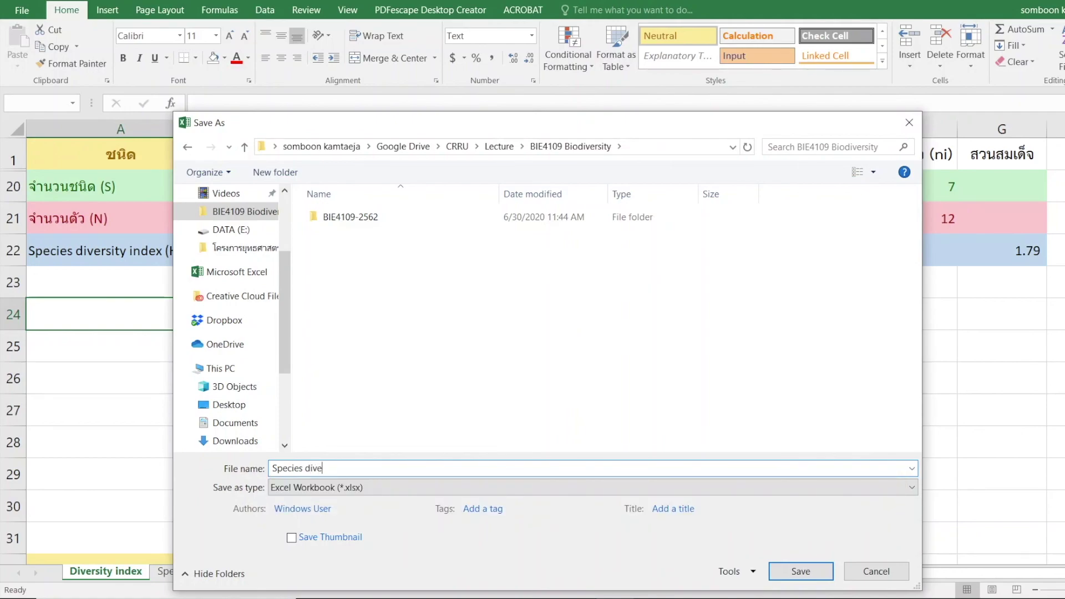
{"action": "type", "text": "rsity "}
{"action": "type", "text": "data"}
{"action": "type", "text": "BIE"}
{"action": "type", "text": "4109"}
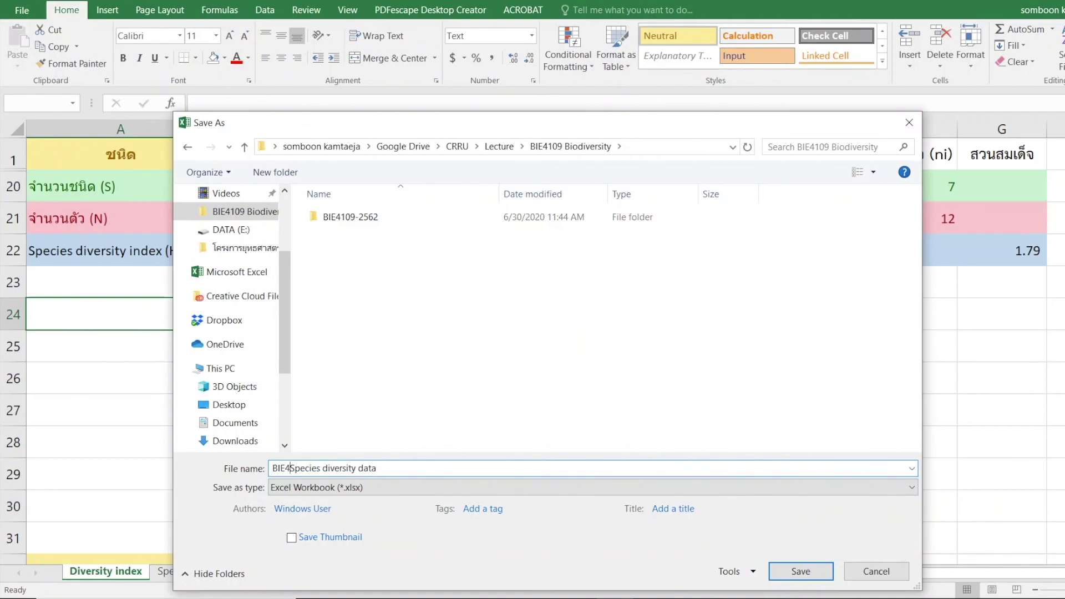